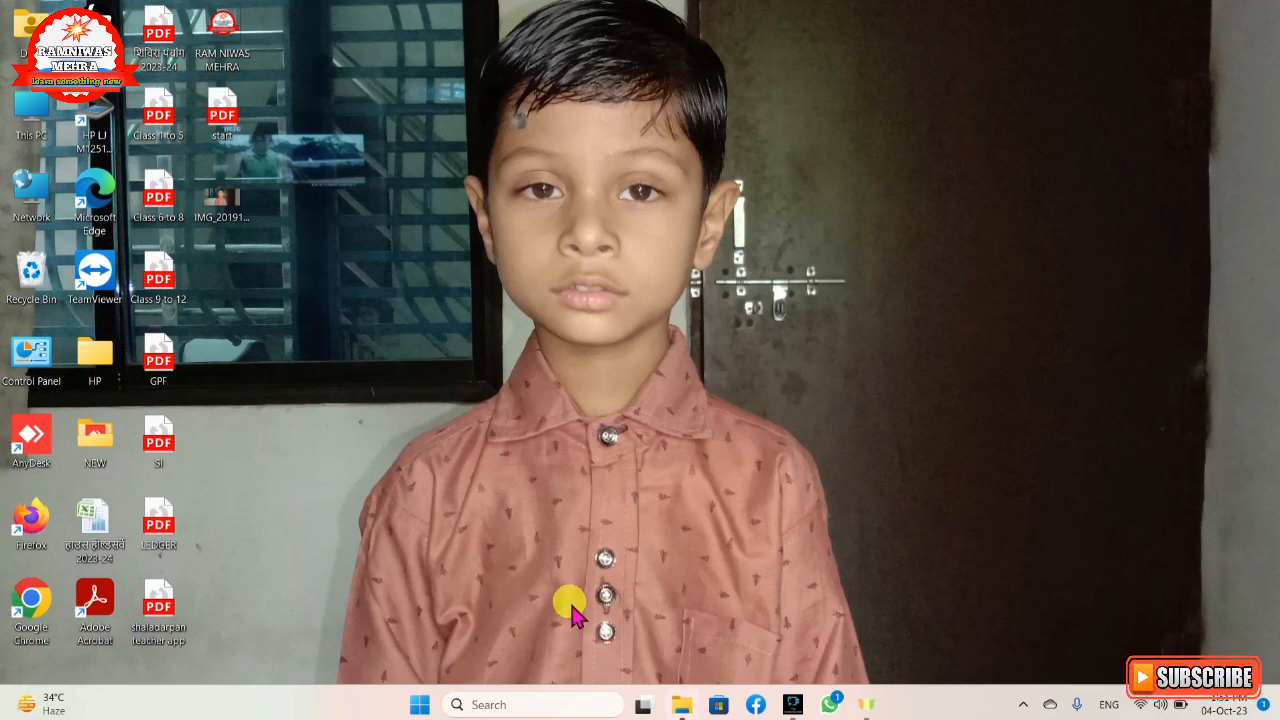
- Open Chrome, search Google for udise, and open the UDISE+ site's login page for all modules
double_click(33, 622)
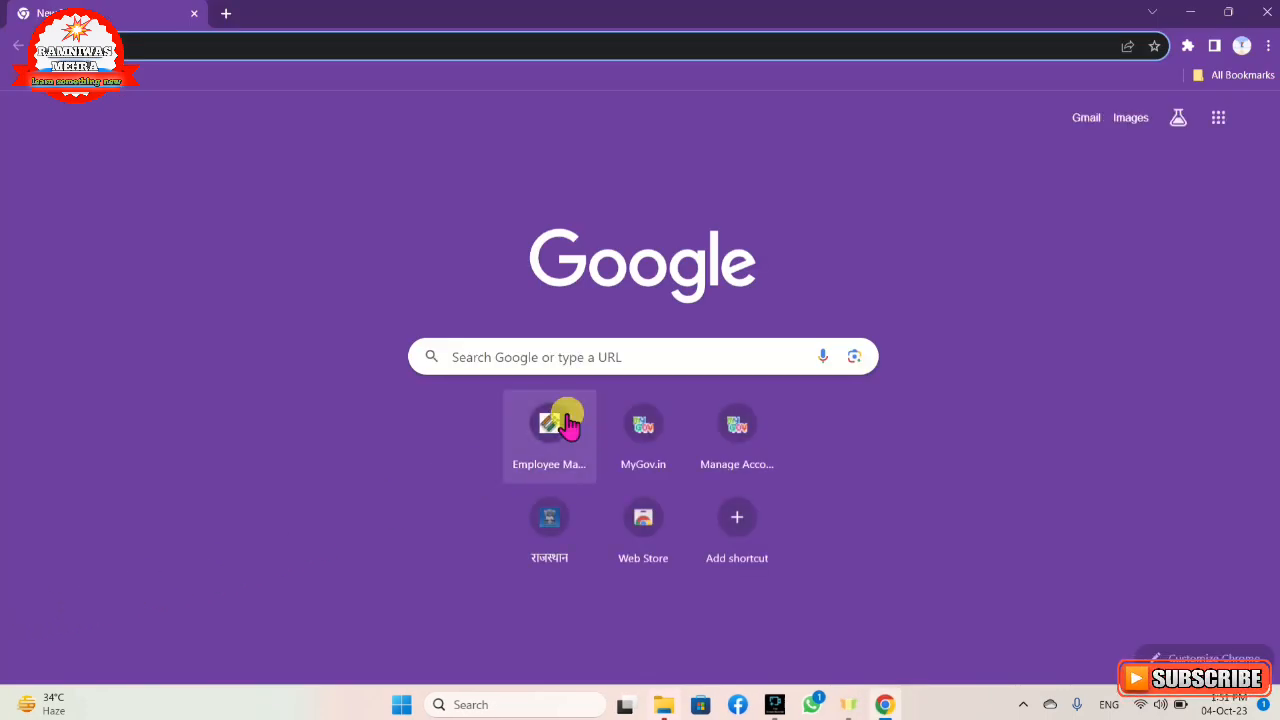
click(473, 357)
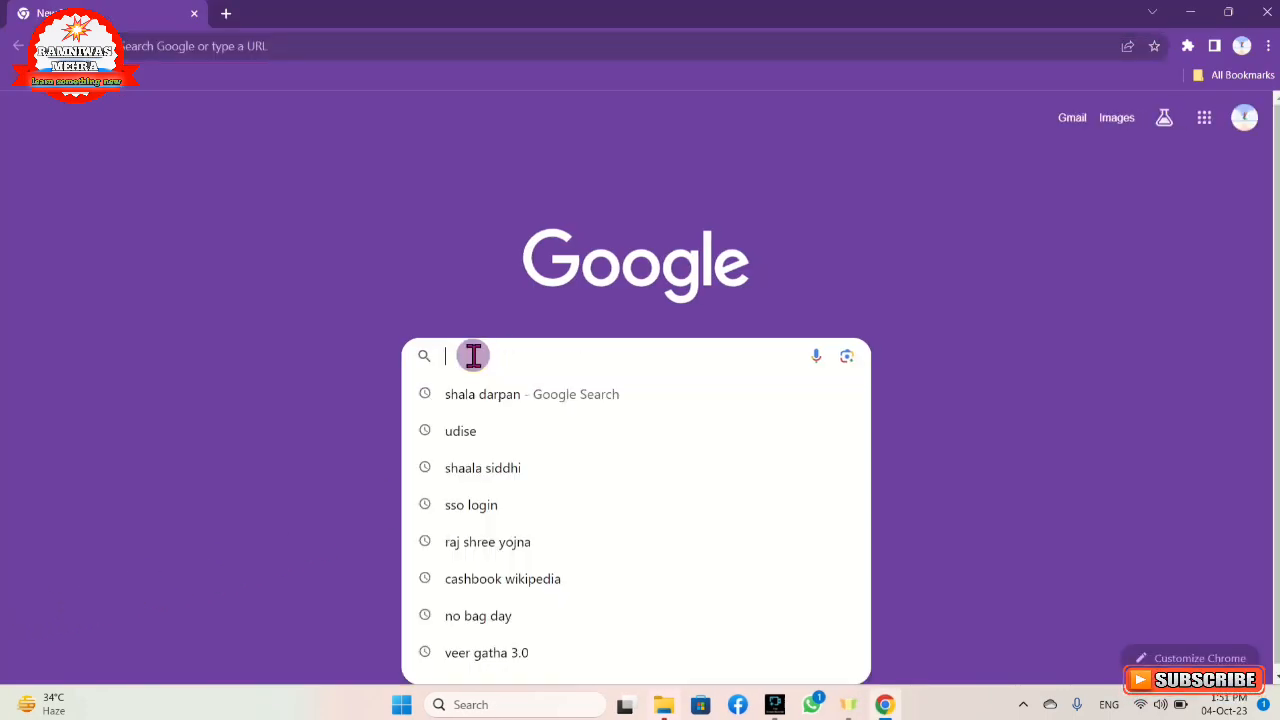
click(465, 440)
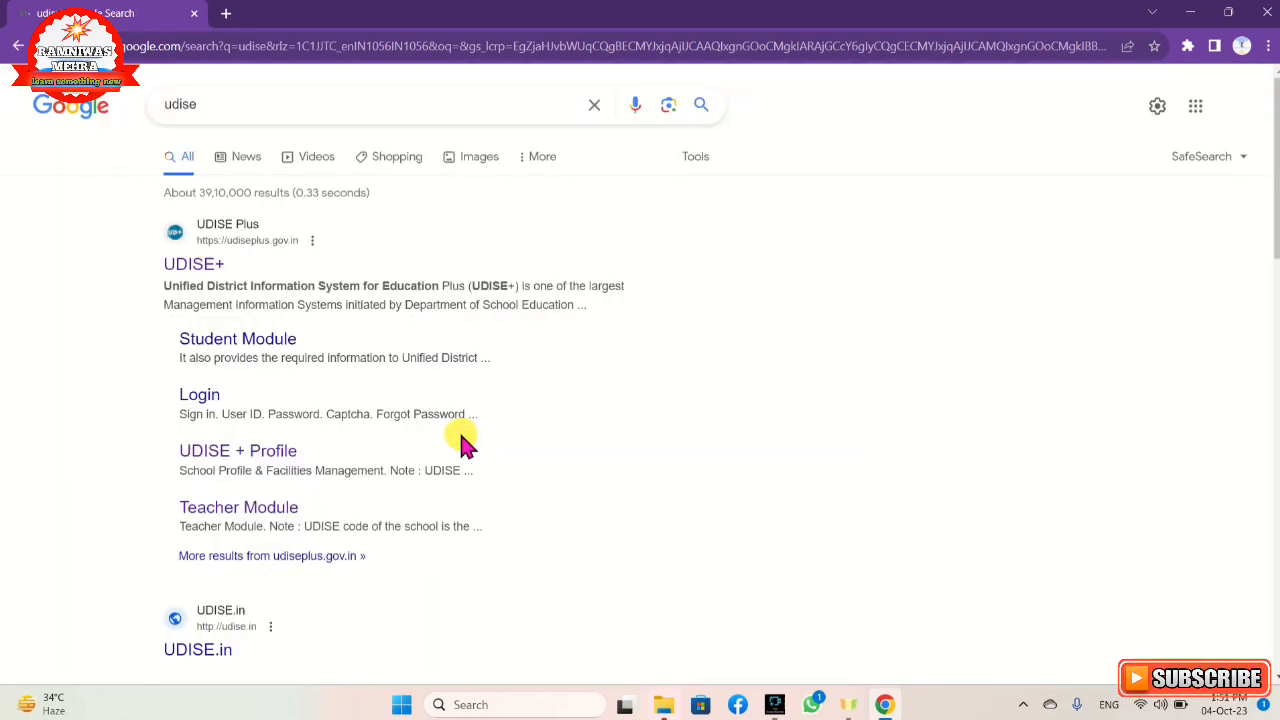
click(224, 232)
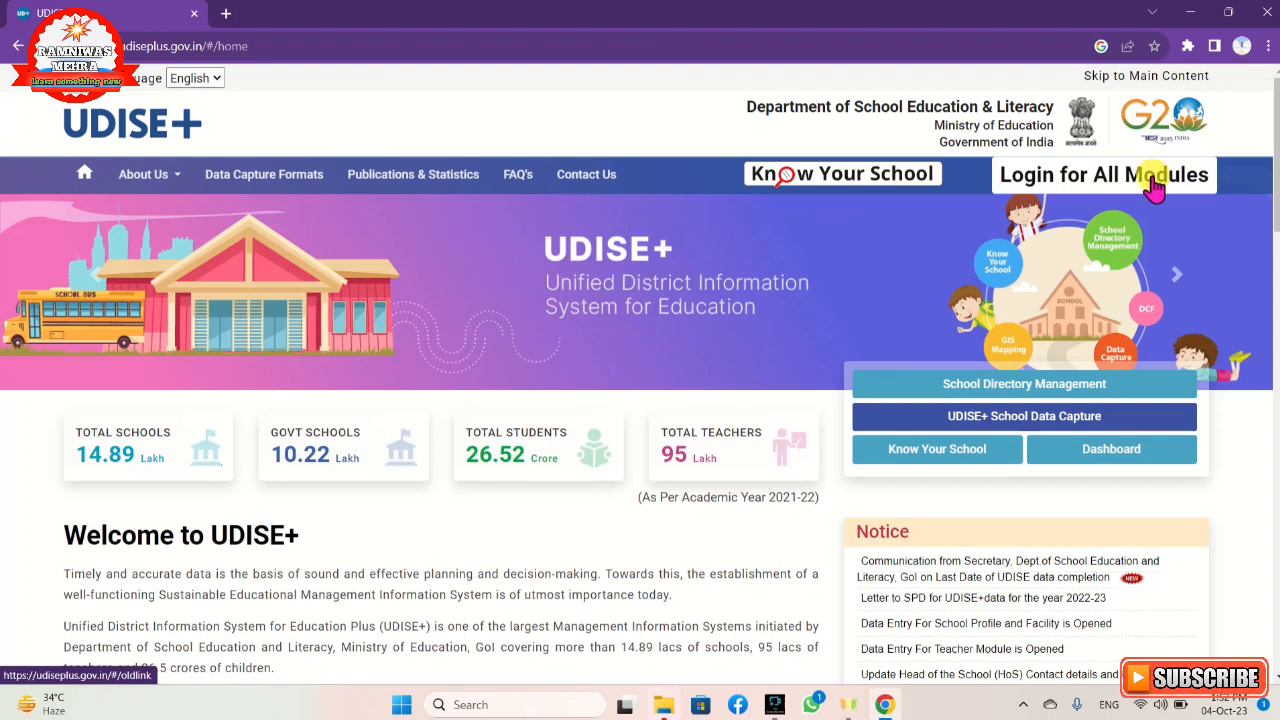
click(1085, 195)
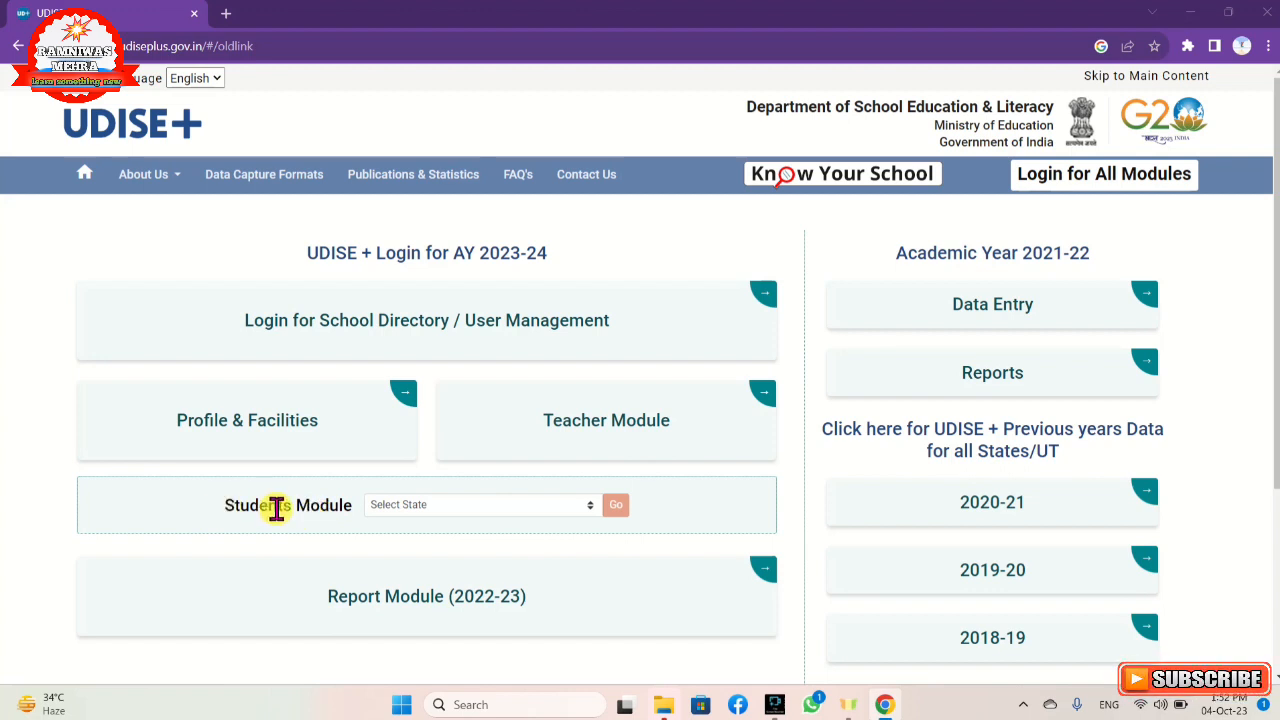
- Select RAJASTHAN for the Students Module and open the sign-in page of its Student Database Management System
click(486, 510)
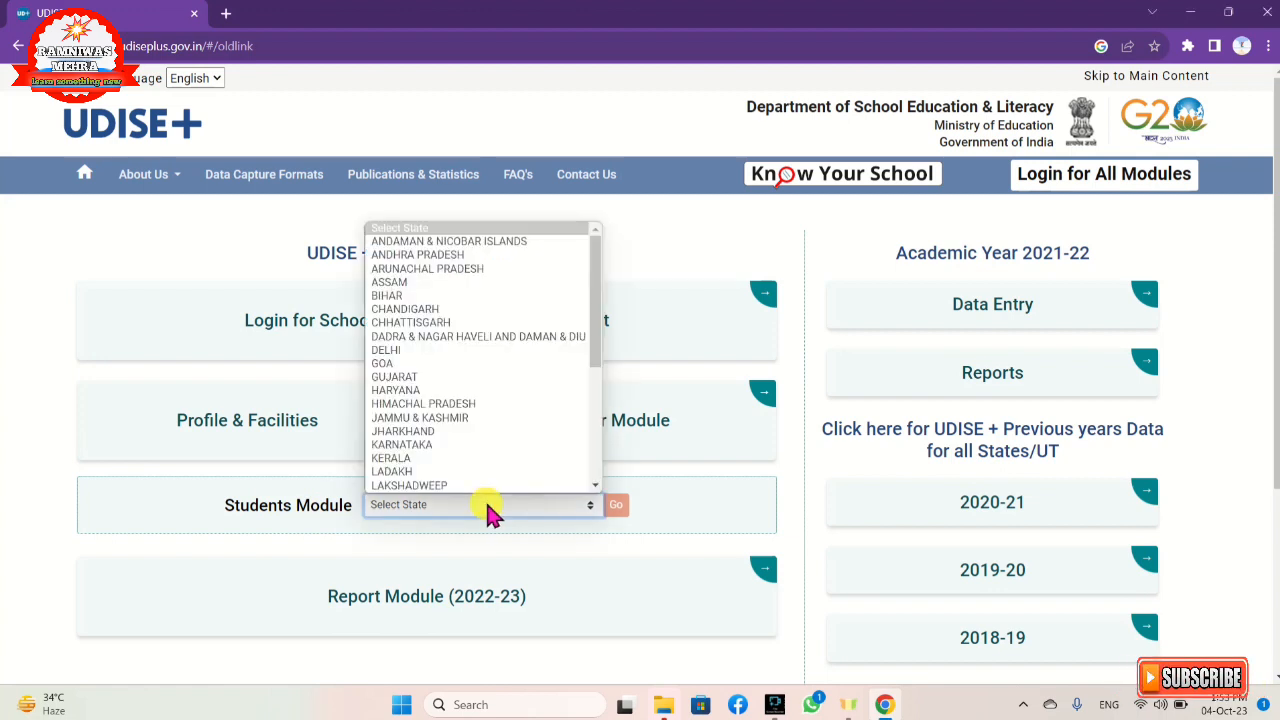
scroll(540, 432, down, 3)
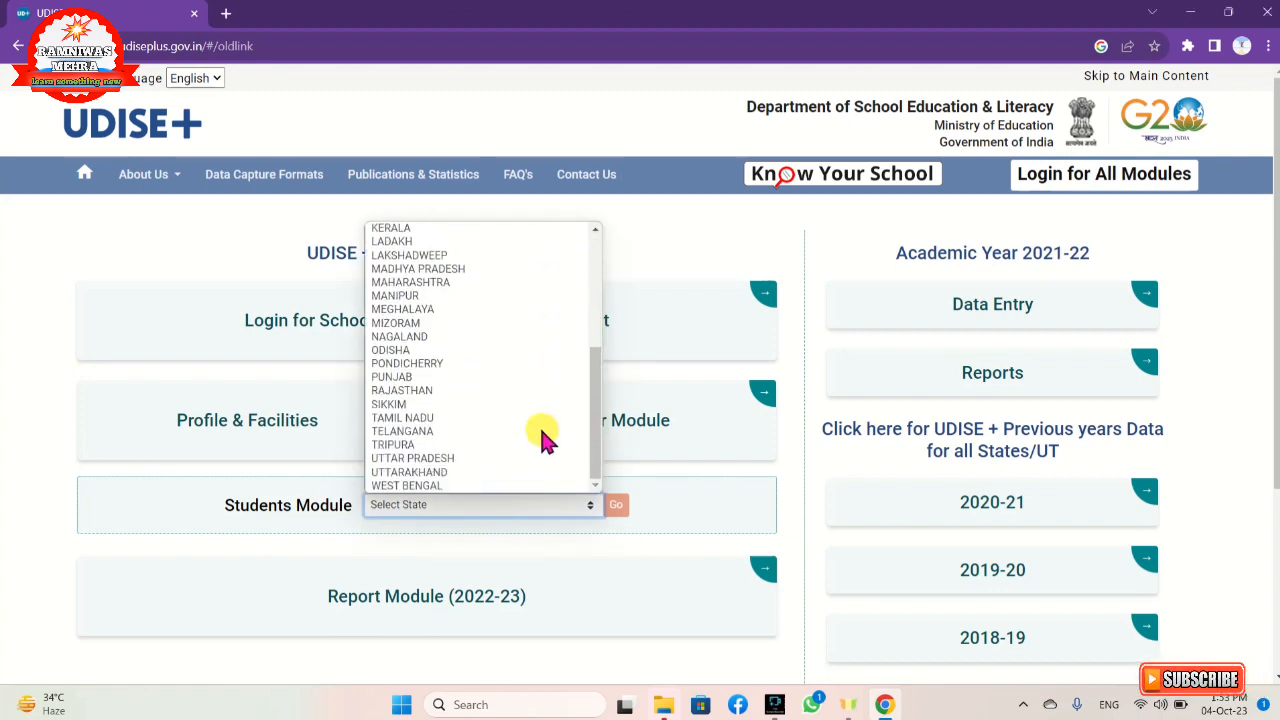
click(477, 389)
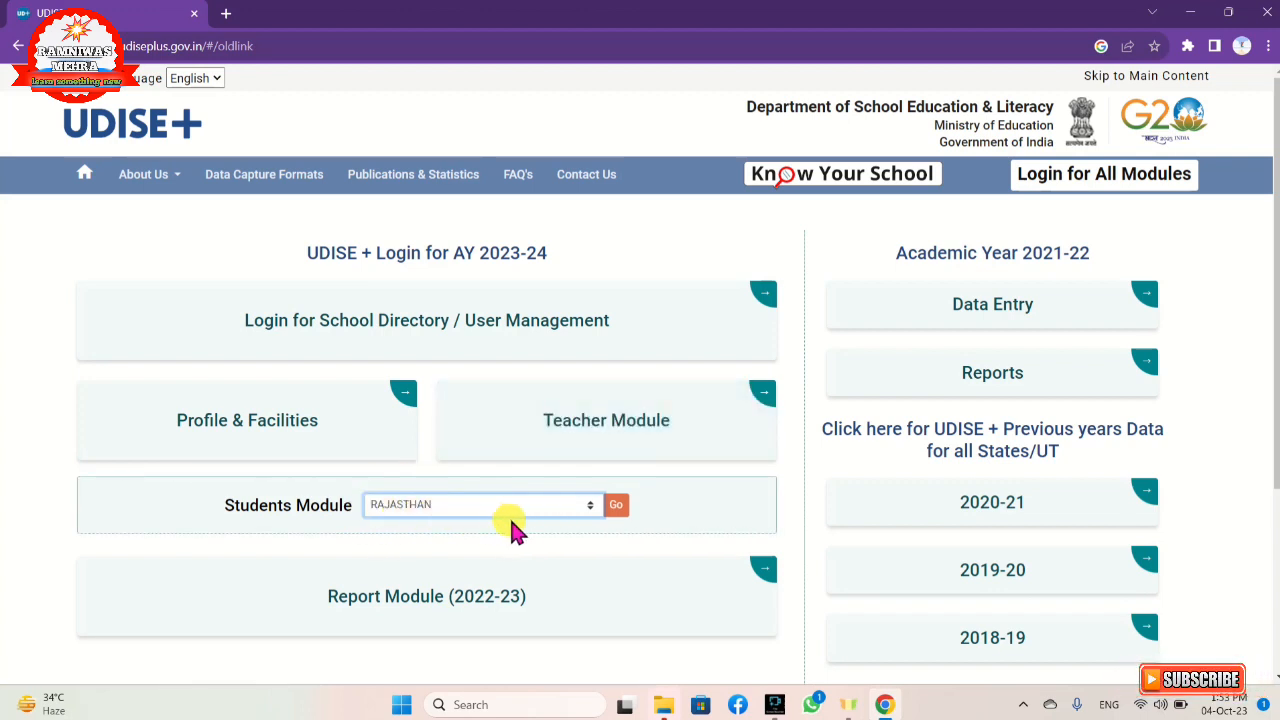
click(618, 508)
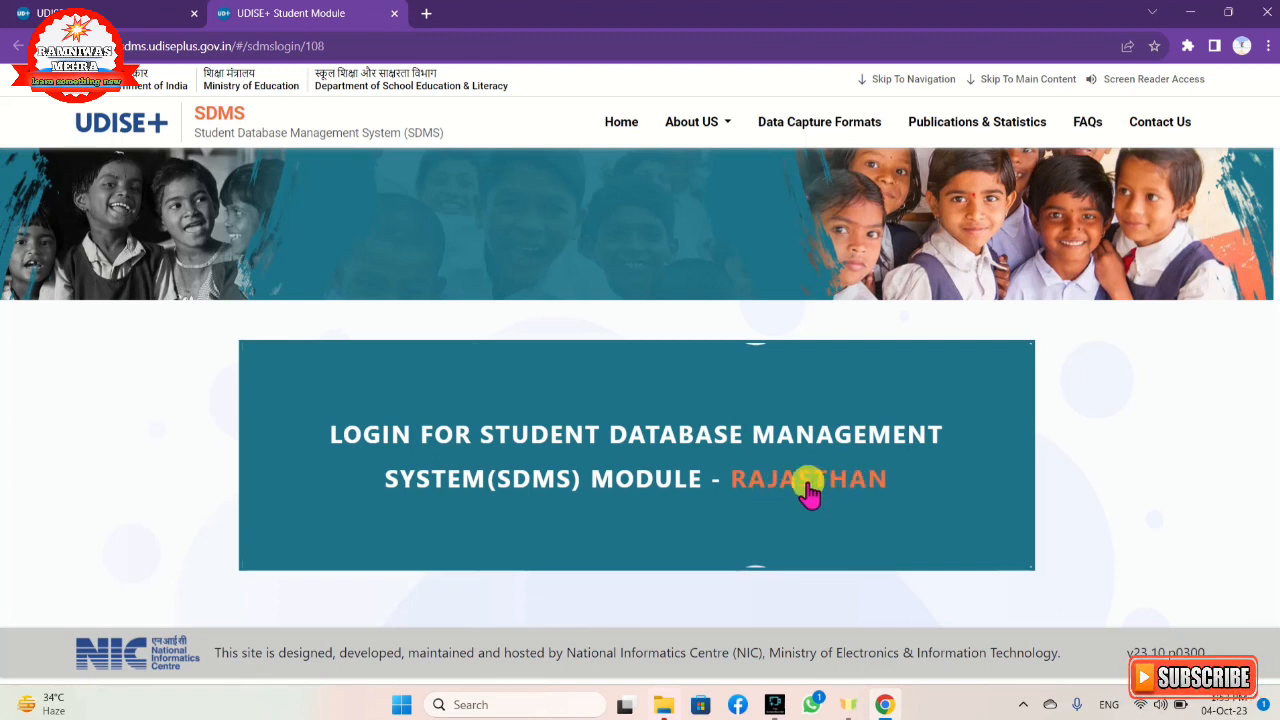
click(808, 487)
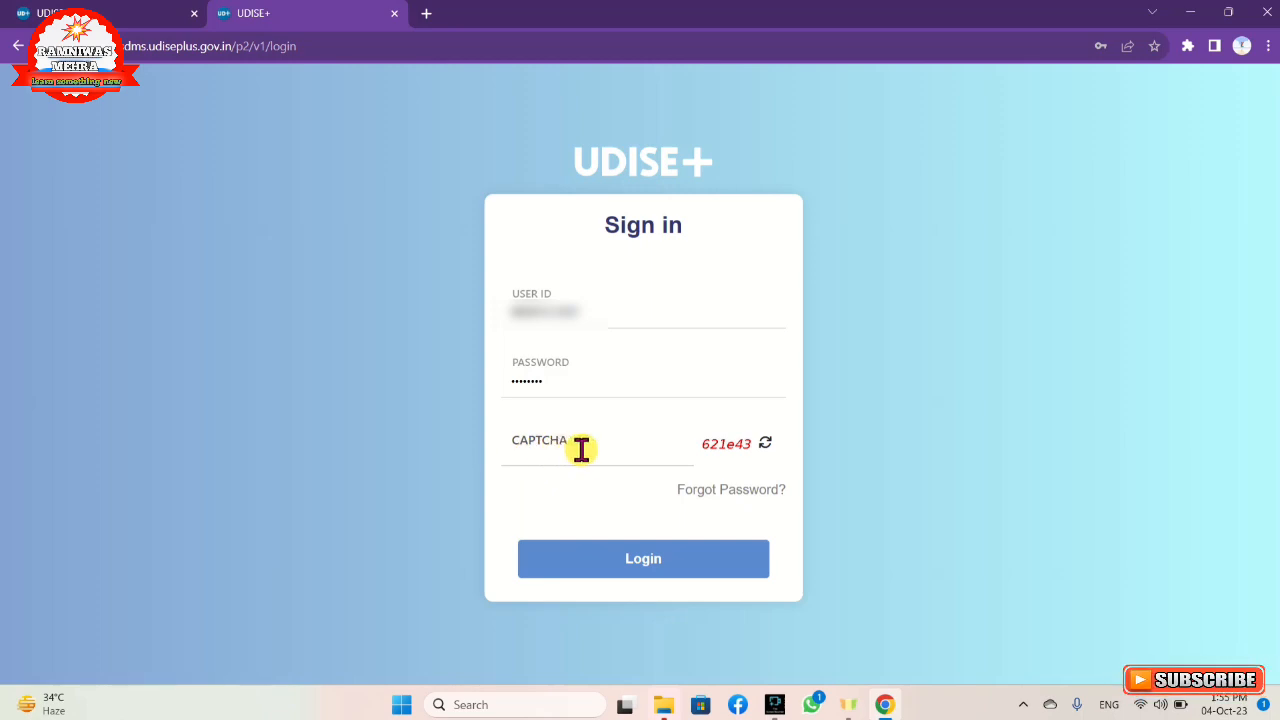
- Sign in, open academic year 2023-24, and dismiss the School Information notice
click(642, 568)
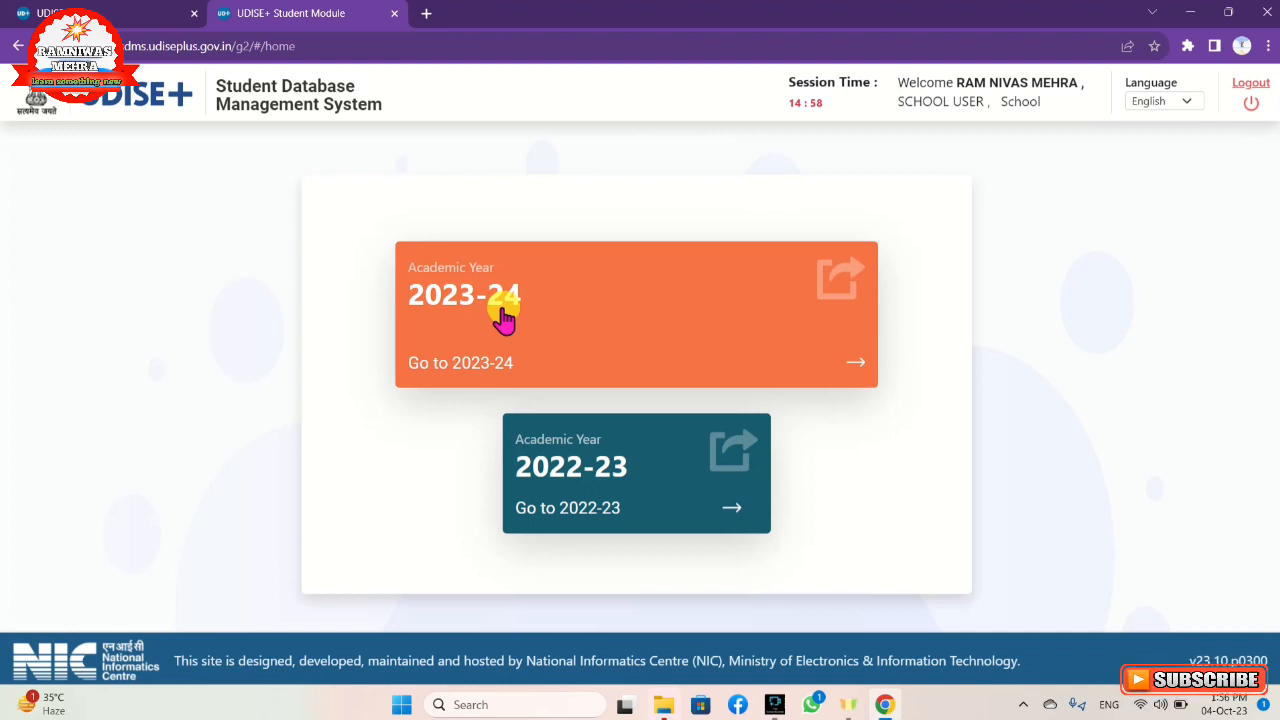
click(840, 290)
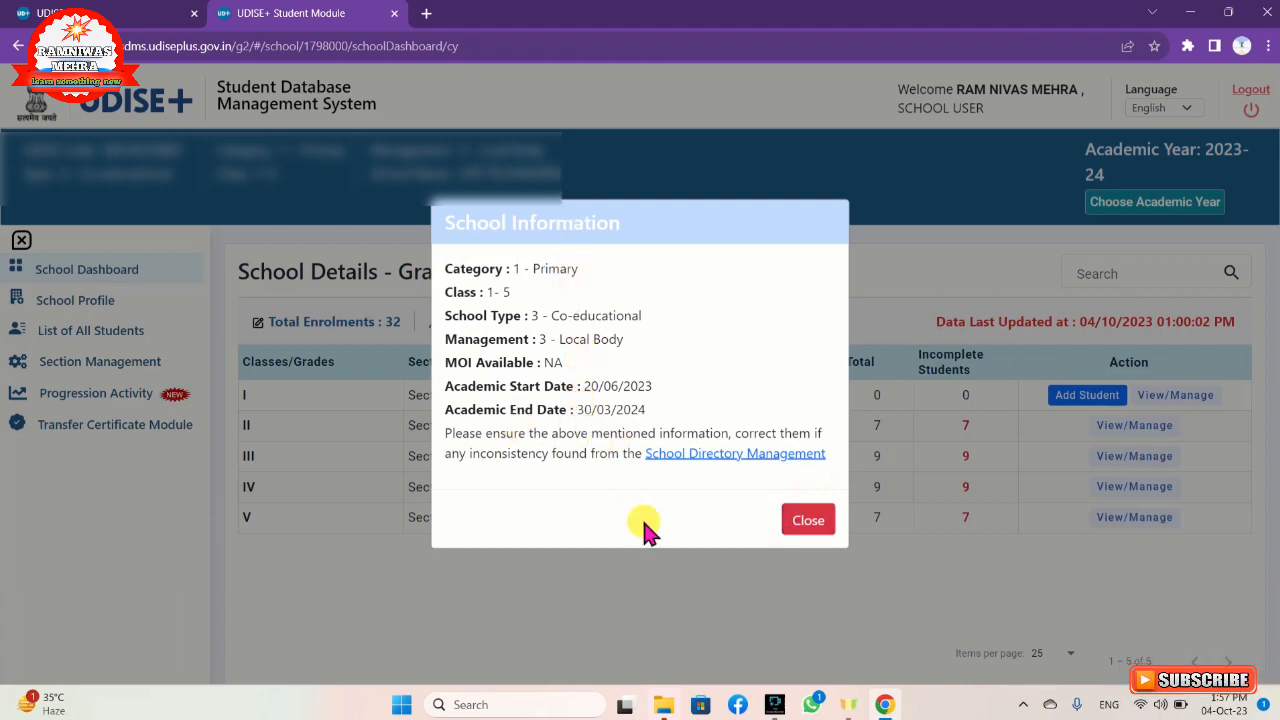
click(808, 520)
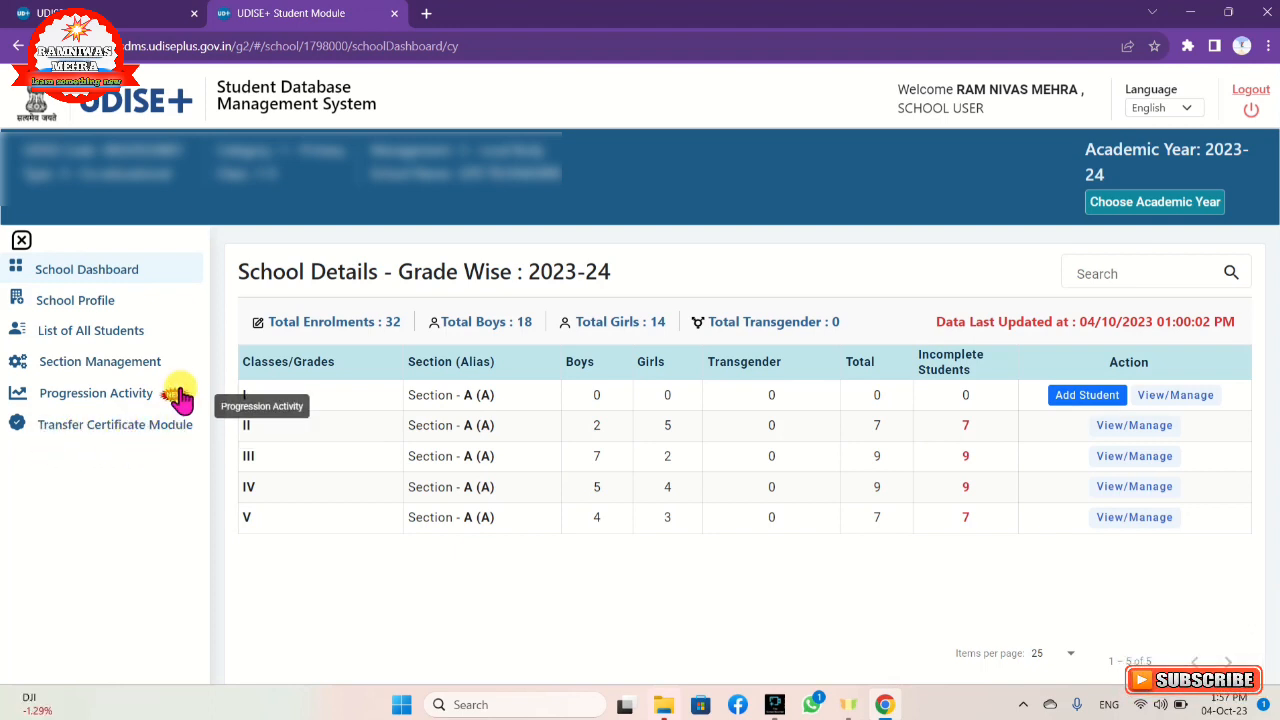
- Open the Progression Module's summary and copy the national ID of the second student in the promotion list
click(97, 400)
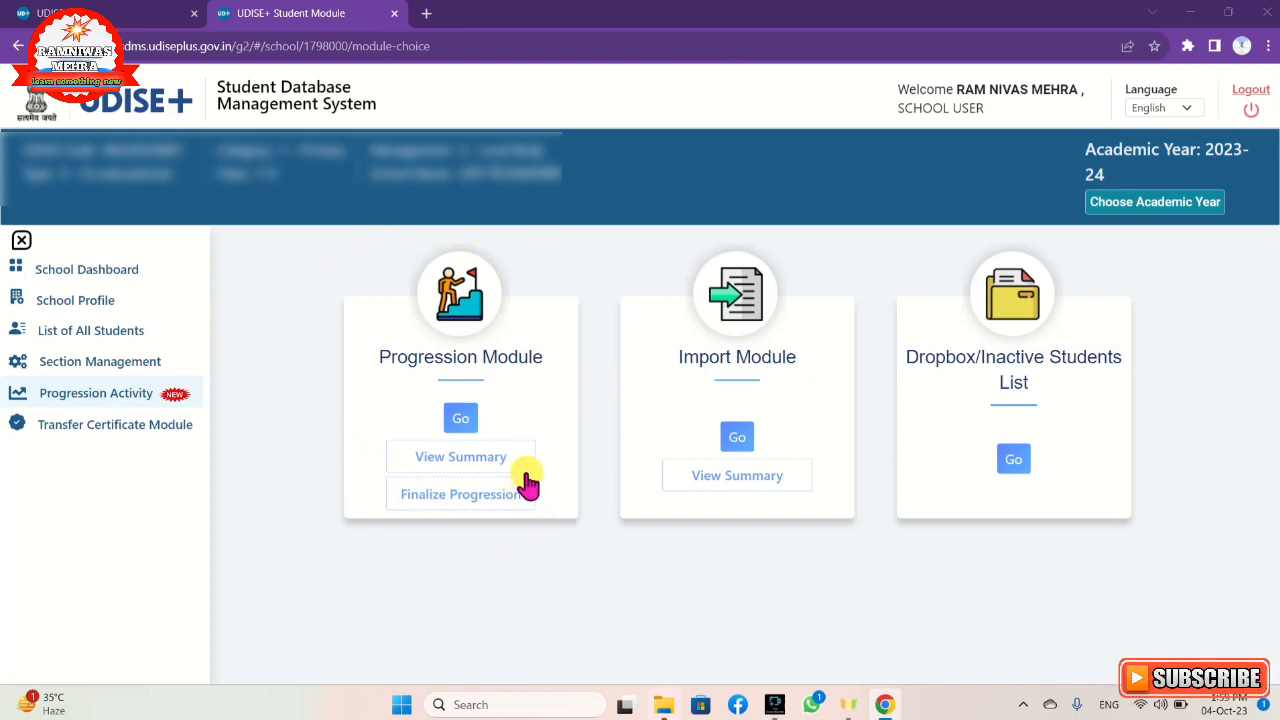
click(473, 463)
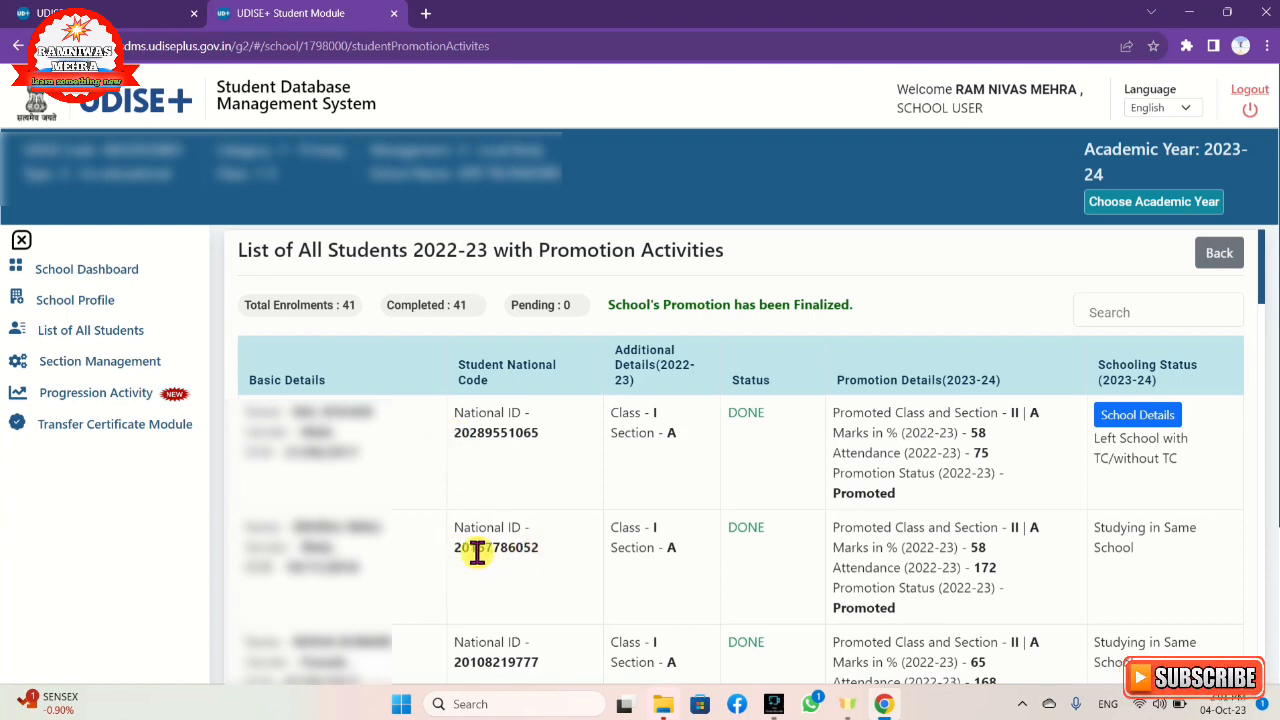
drag(451, 548, 545, 549)
key(ctrl+c)
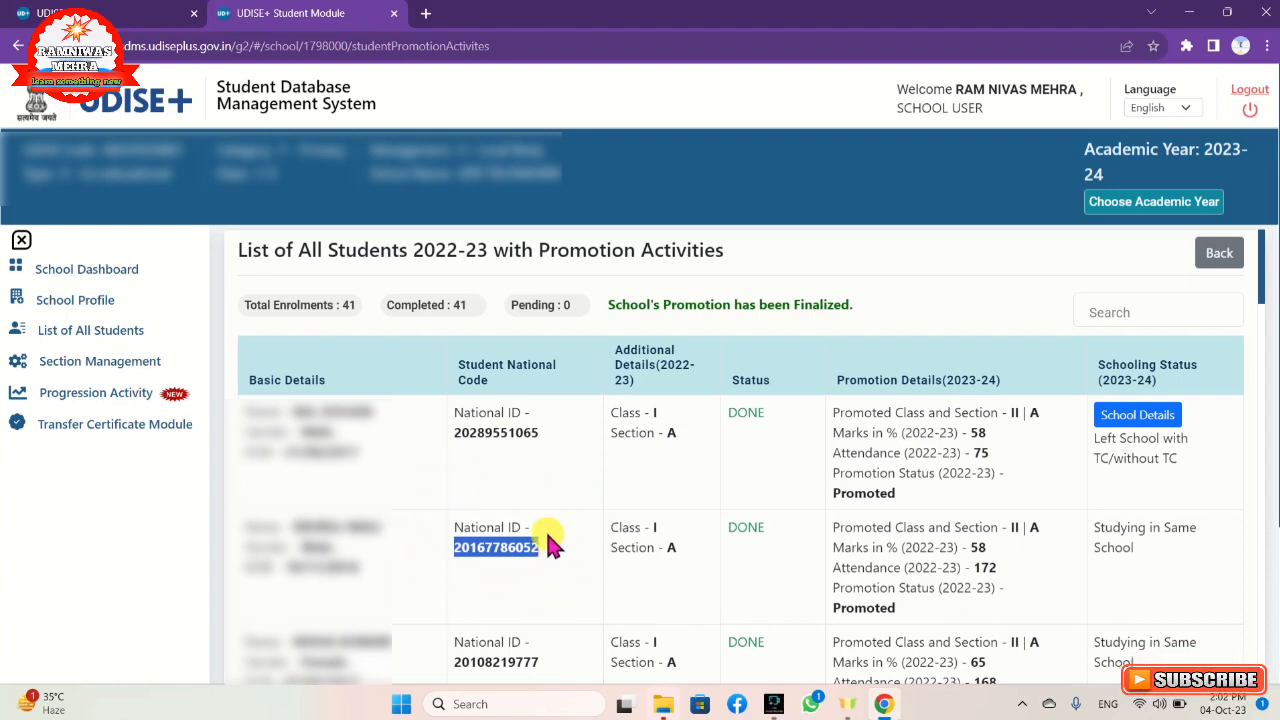
- Look up the student in the Transfer Certificate Module using the copied national code
click(100, 432)
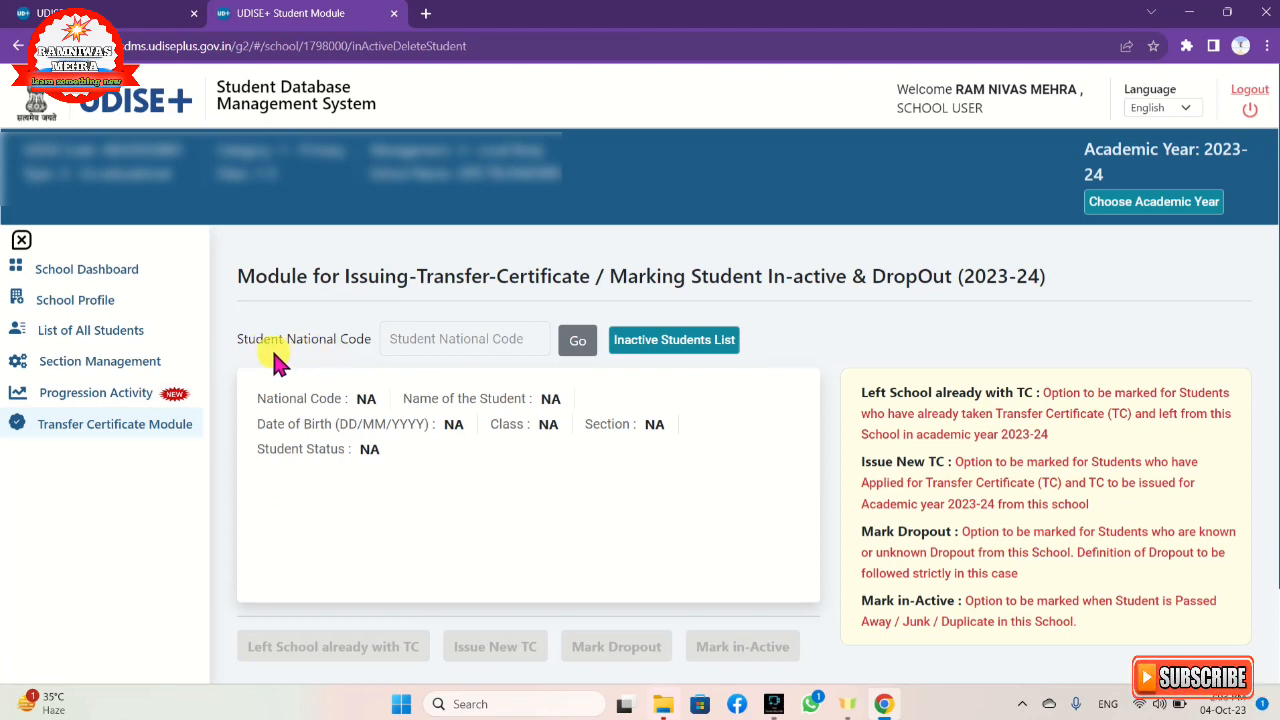
click(404, 338)
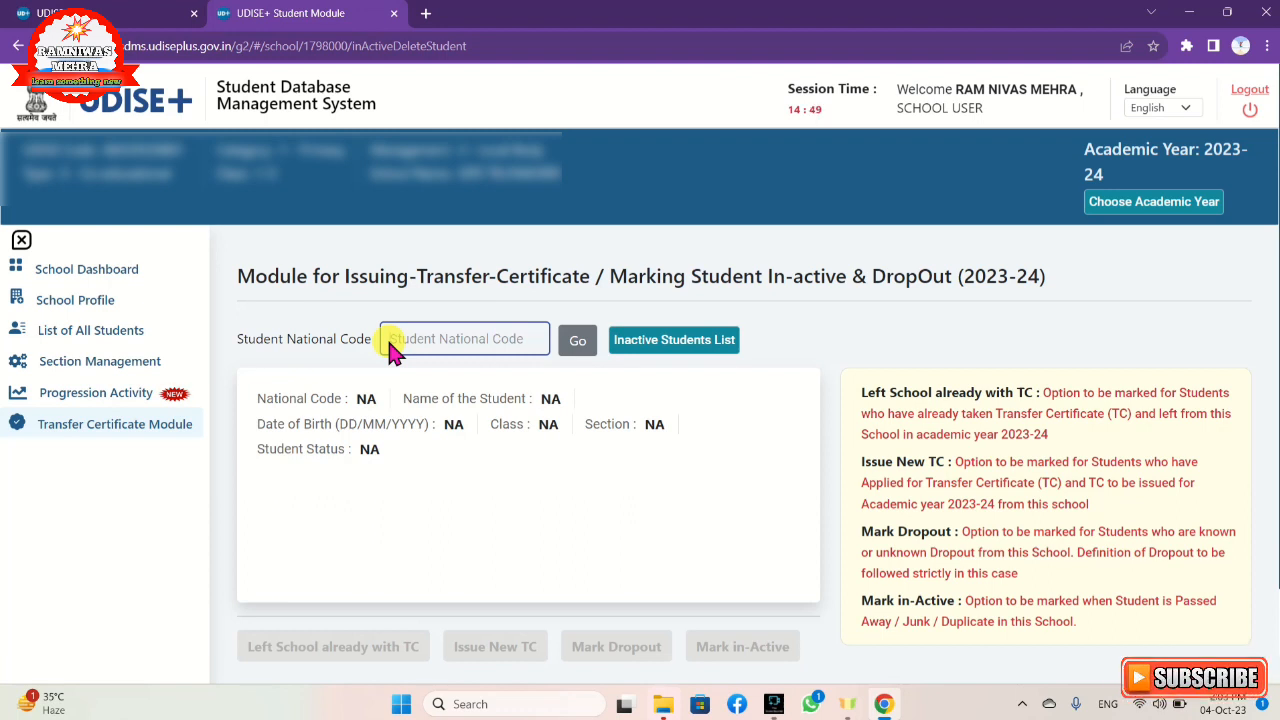
key(ctrl+v)
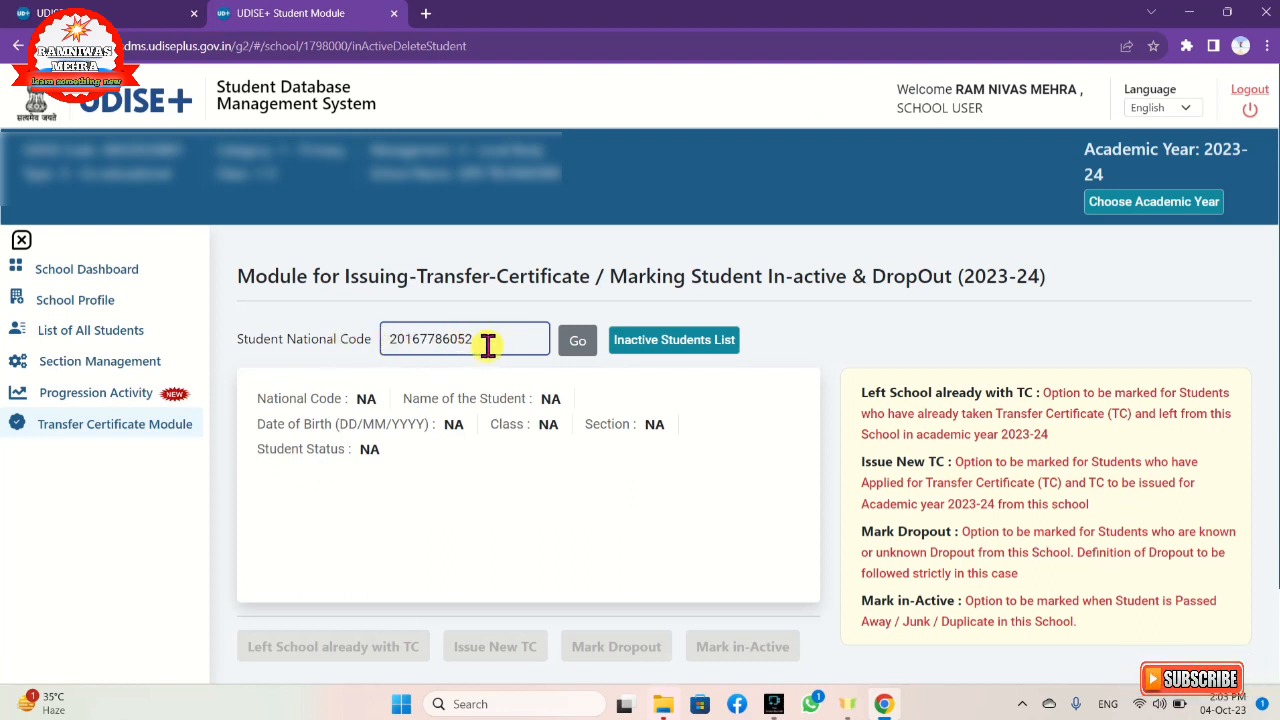
click(574, 345)
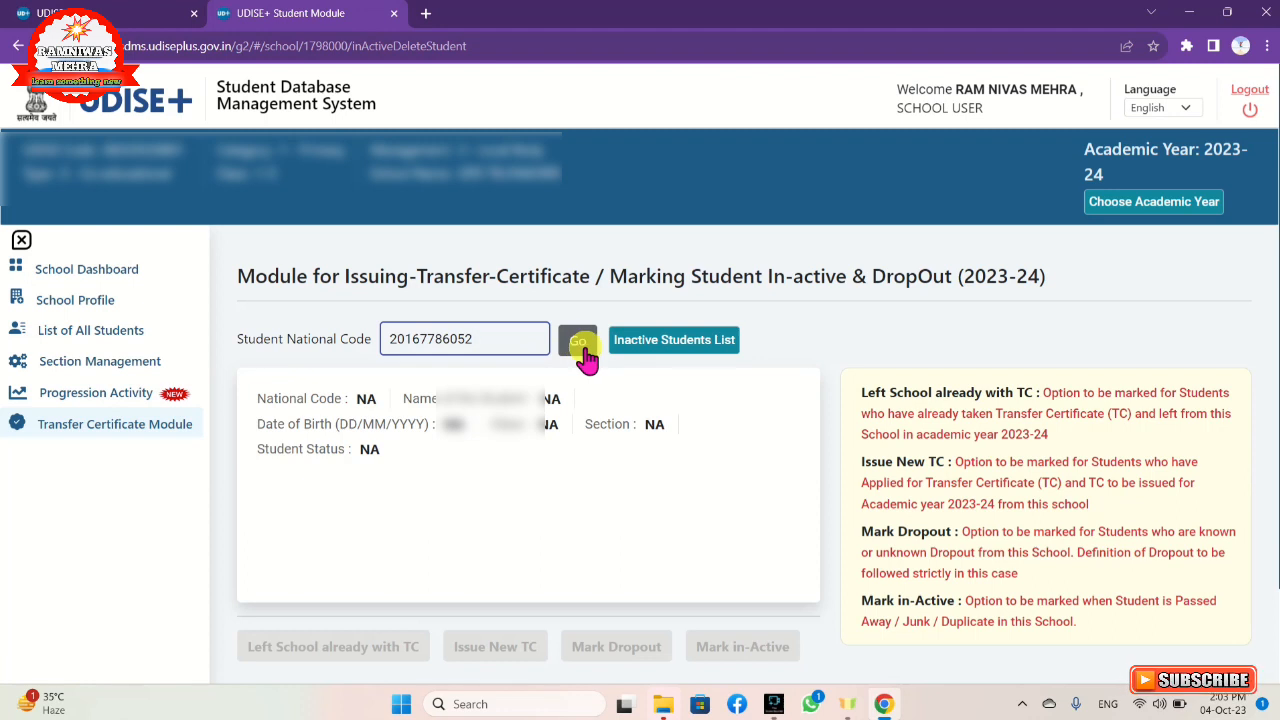
click(580, 343)
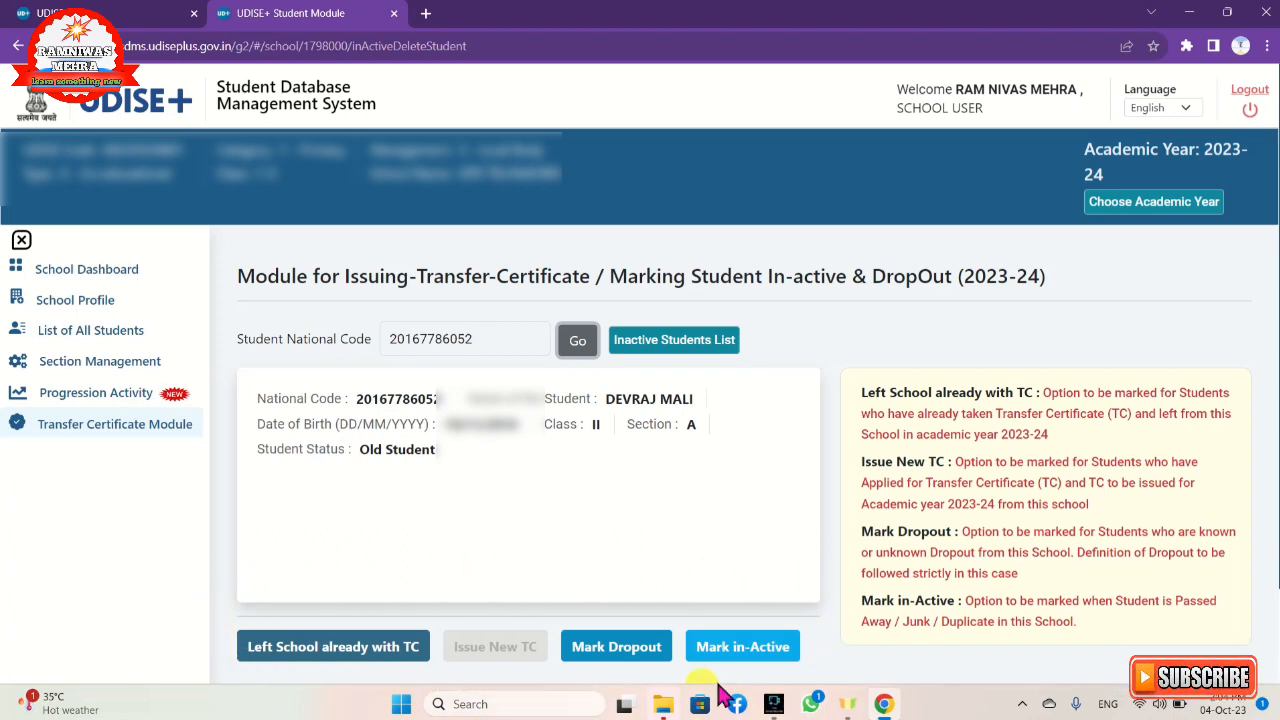
- Switch the site's language to Hindi
click(1158, 108)
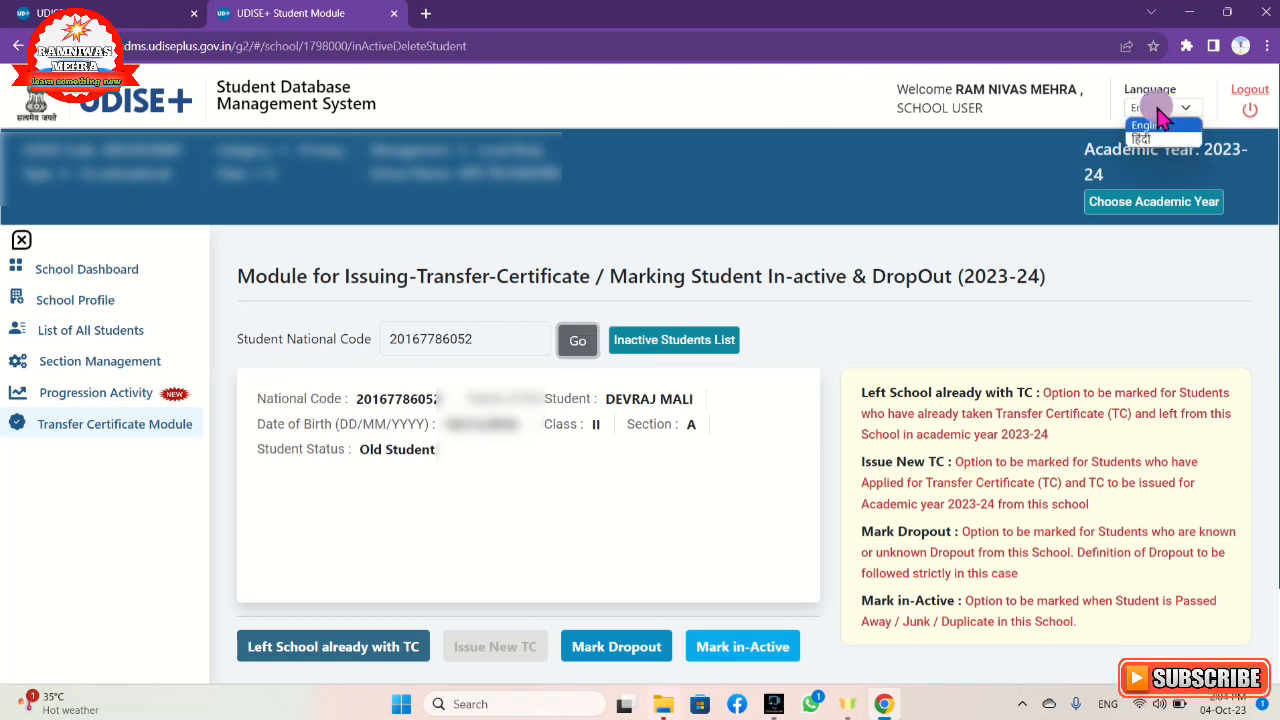
click(1160, 142)
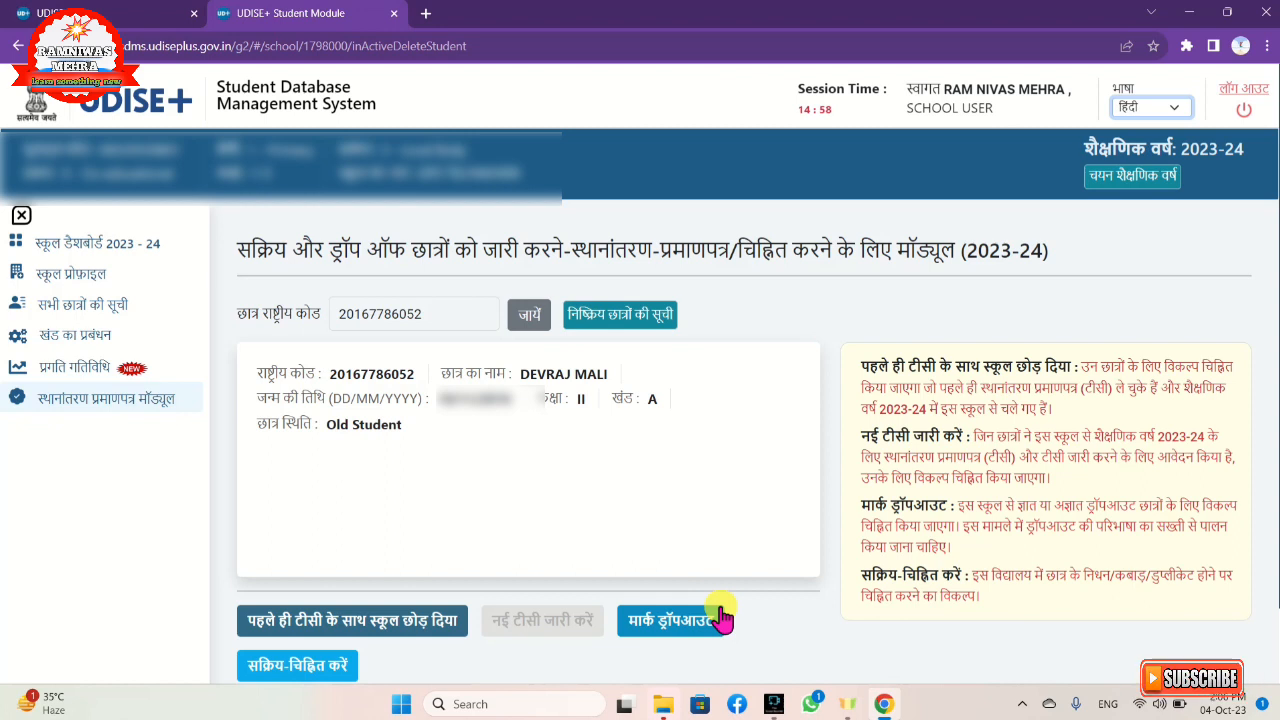
- Initiate the Left School already with TC process for the student and confirm it
scroll(722, 615, down, 2)
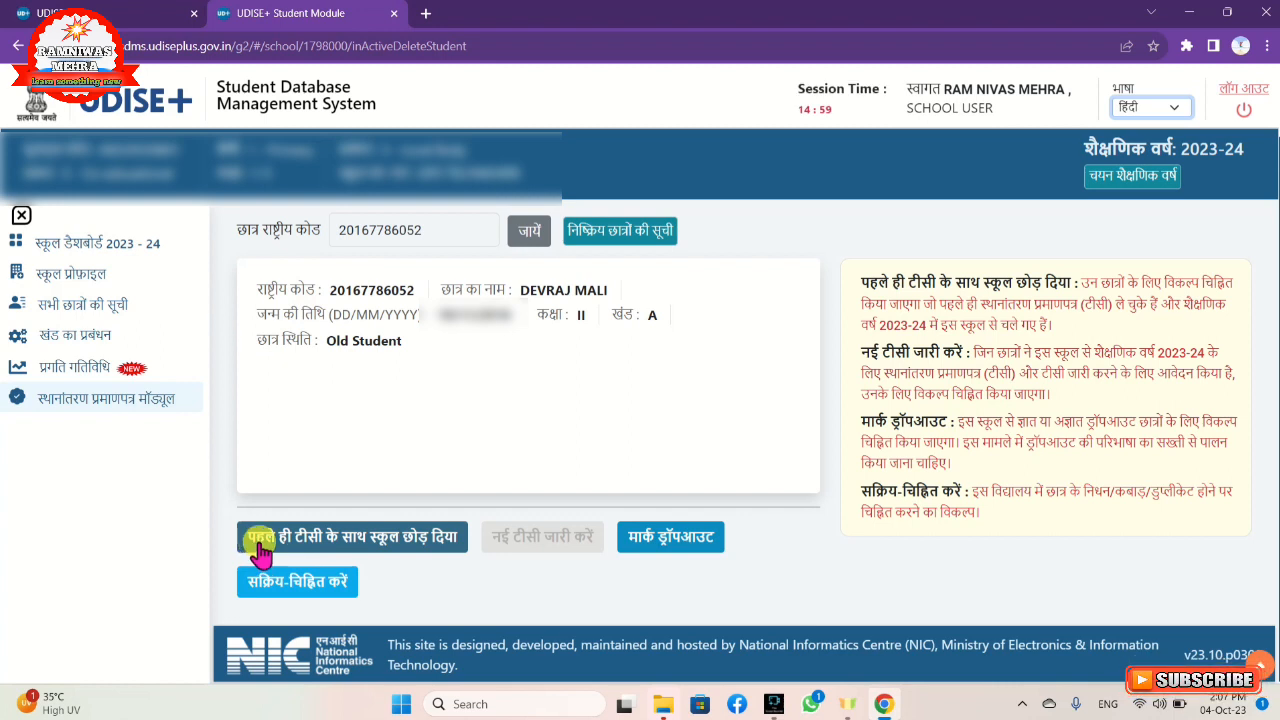
click(291, 536)
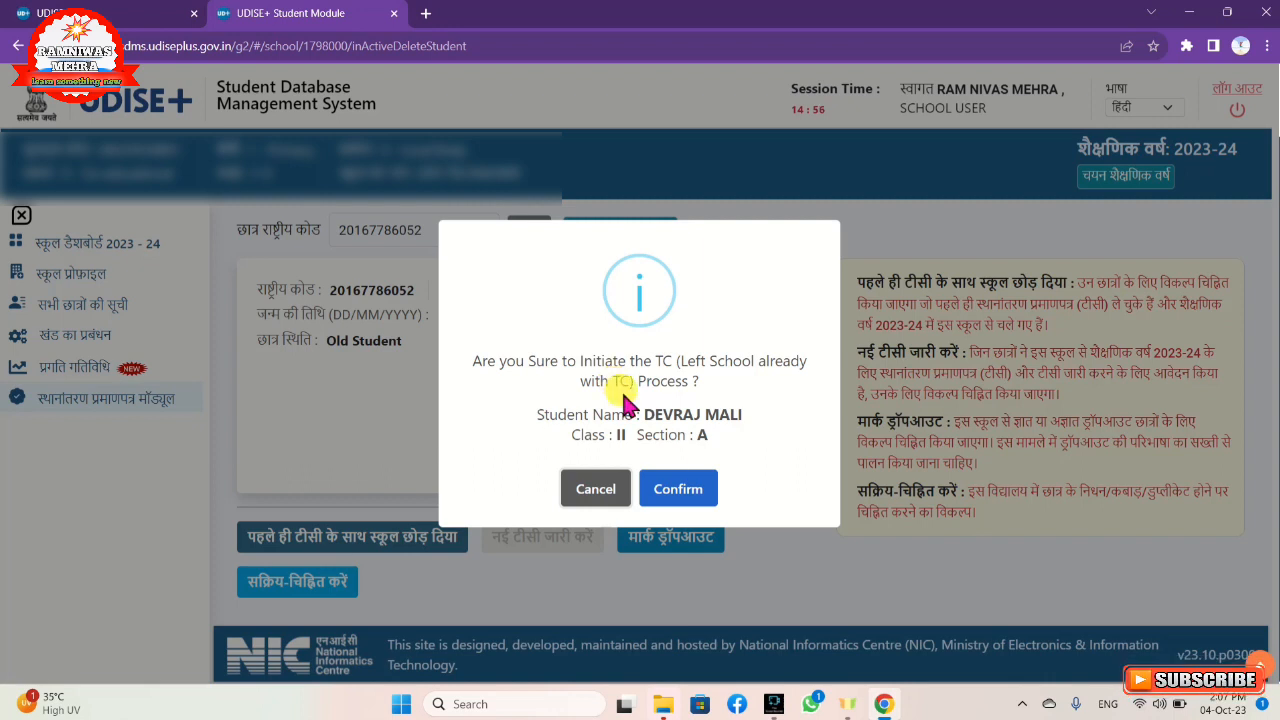
click(689, 500)
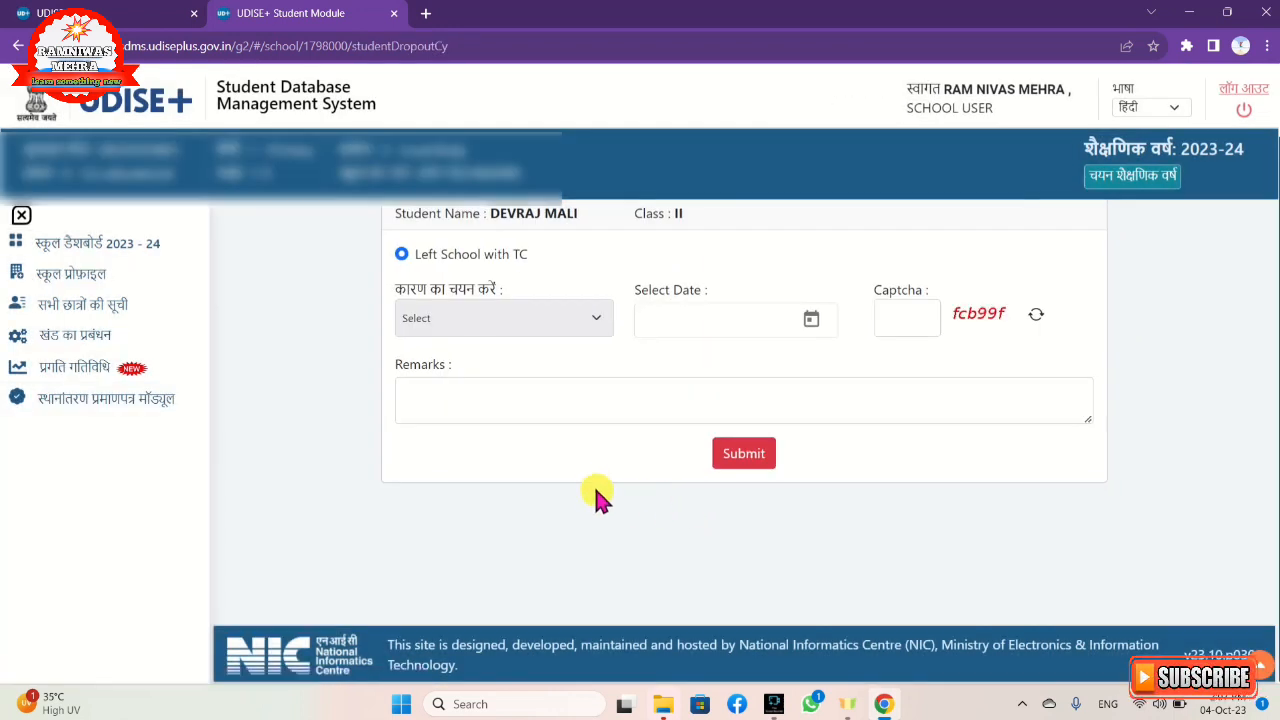
- Set the date to 20/09/2023 in the Student Left School with TC form, and go back without submitting it
scroll(585, 470, up, 1)
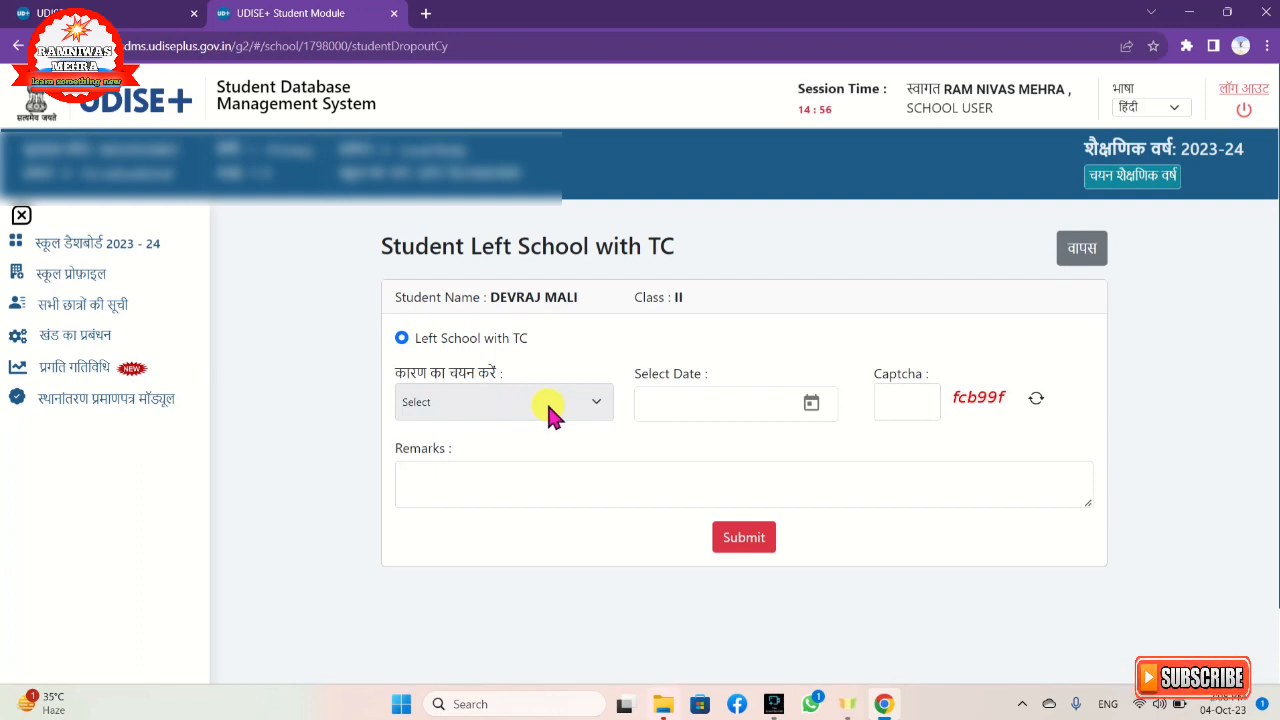
click(812, 420)
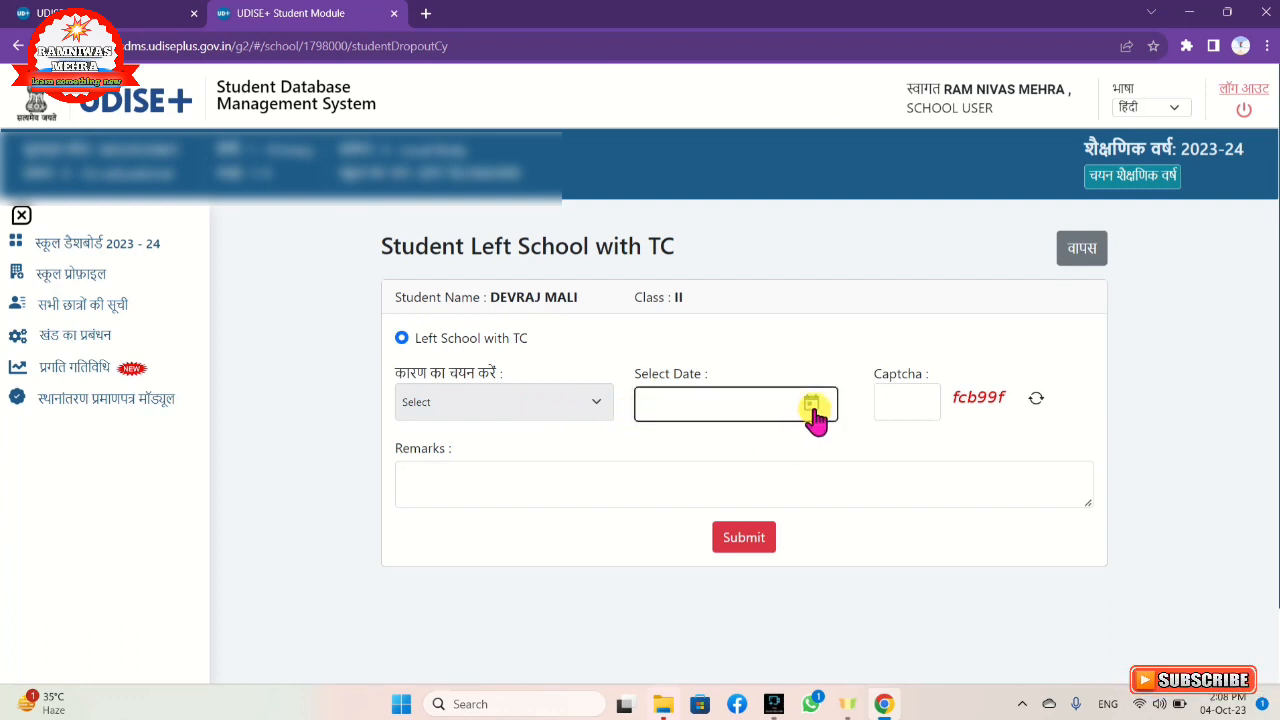
click(812, 408)
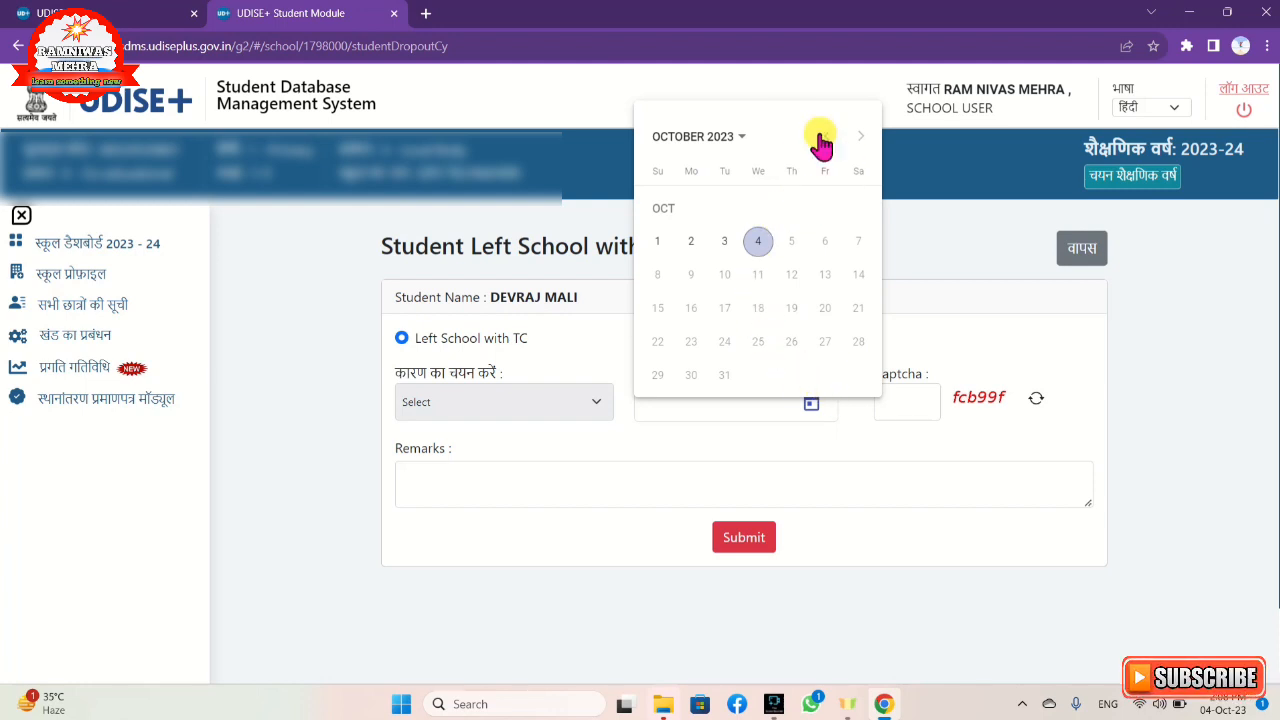
click(724, 138)
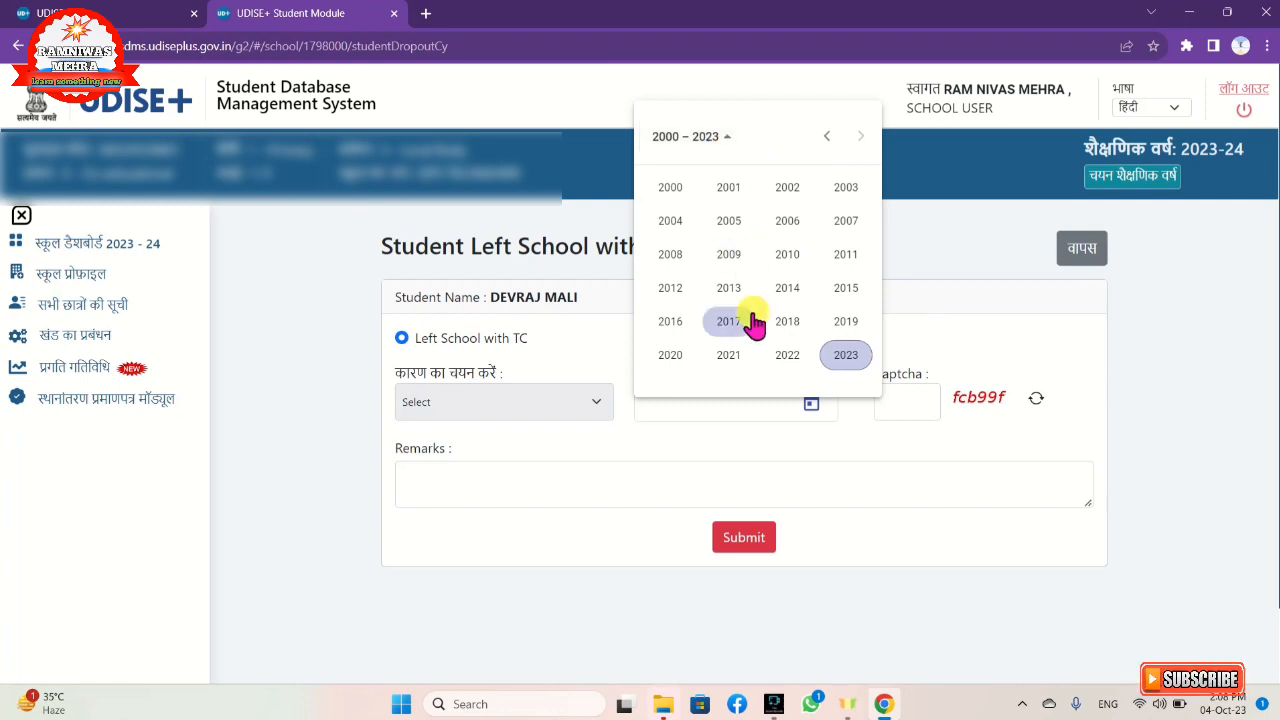
click(835, 358)
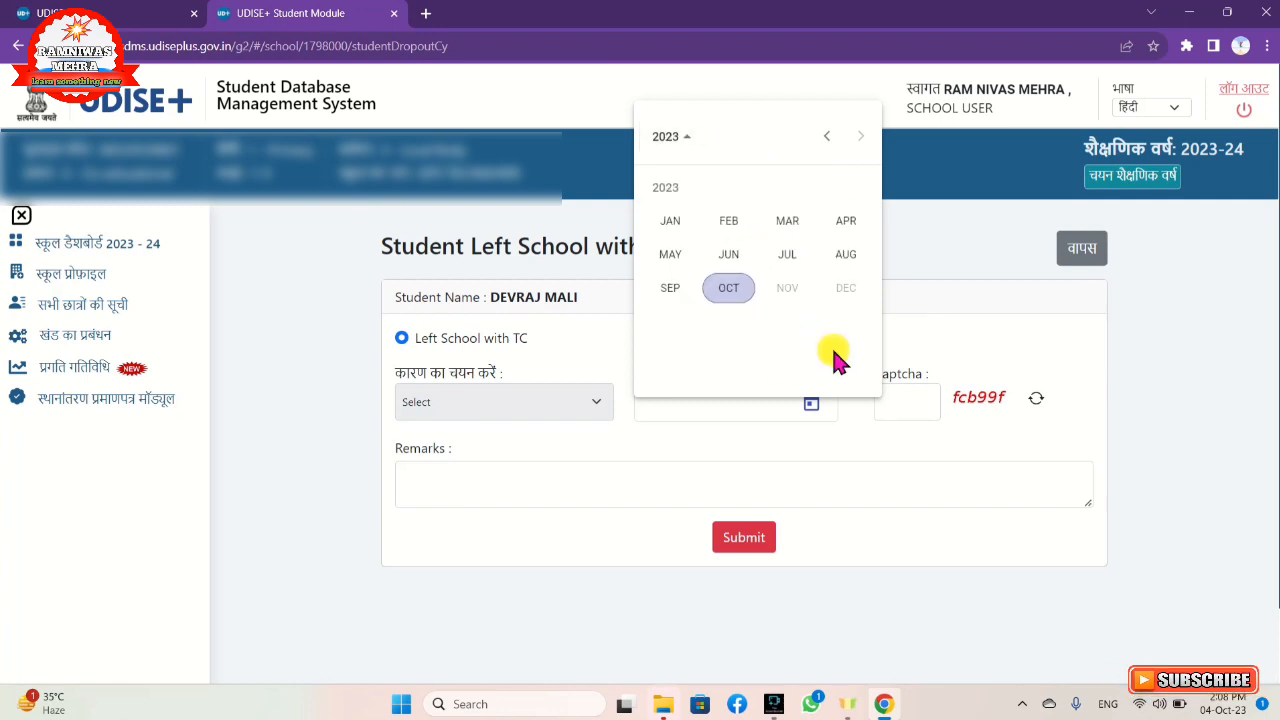
click(670, 290)
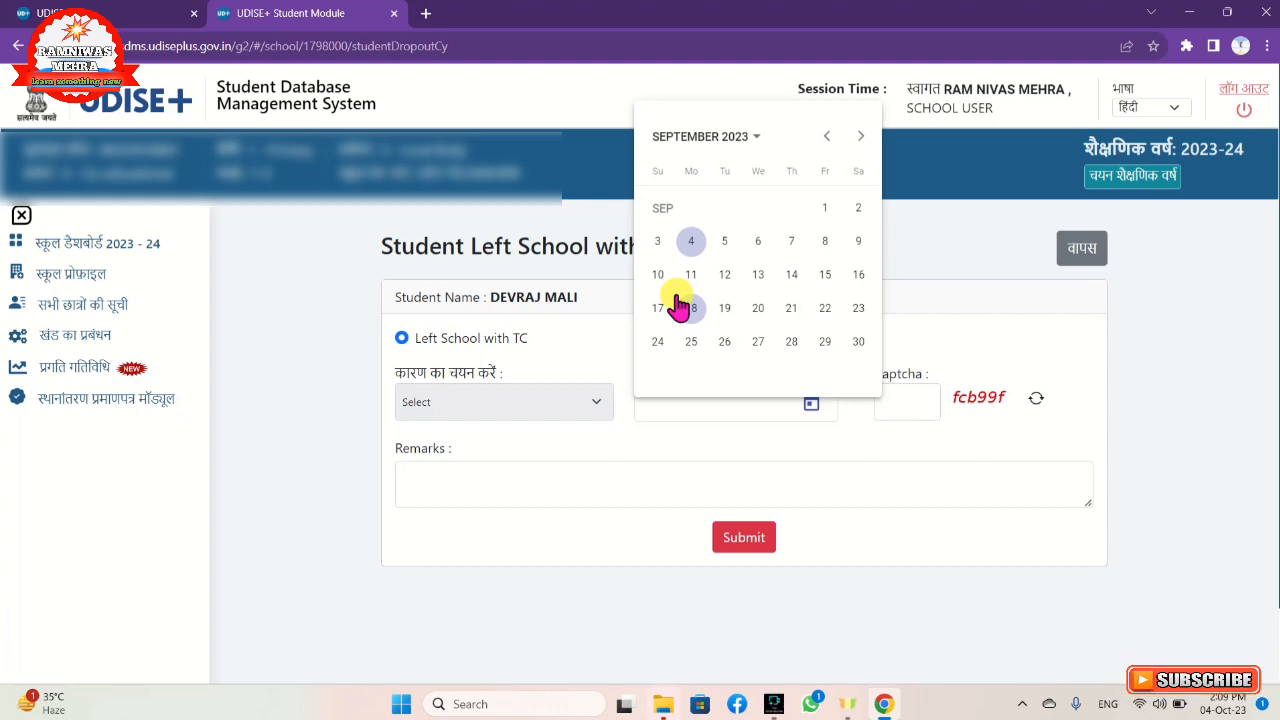
click(758, 310)
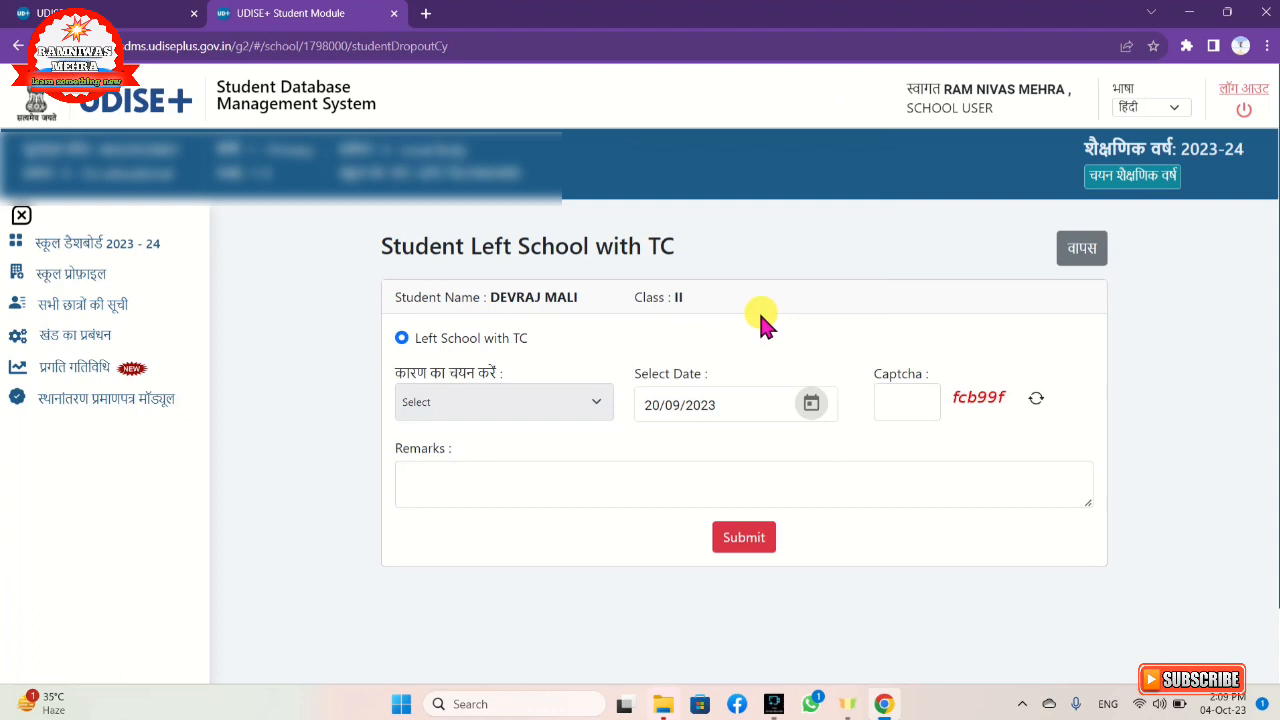
click(651, 403)
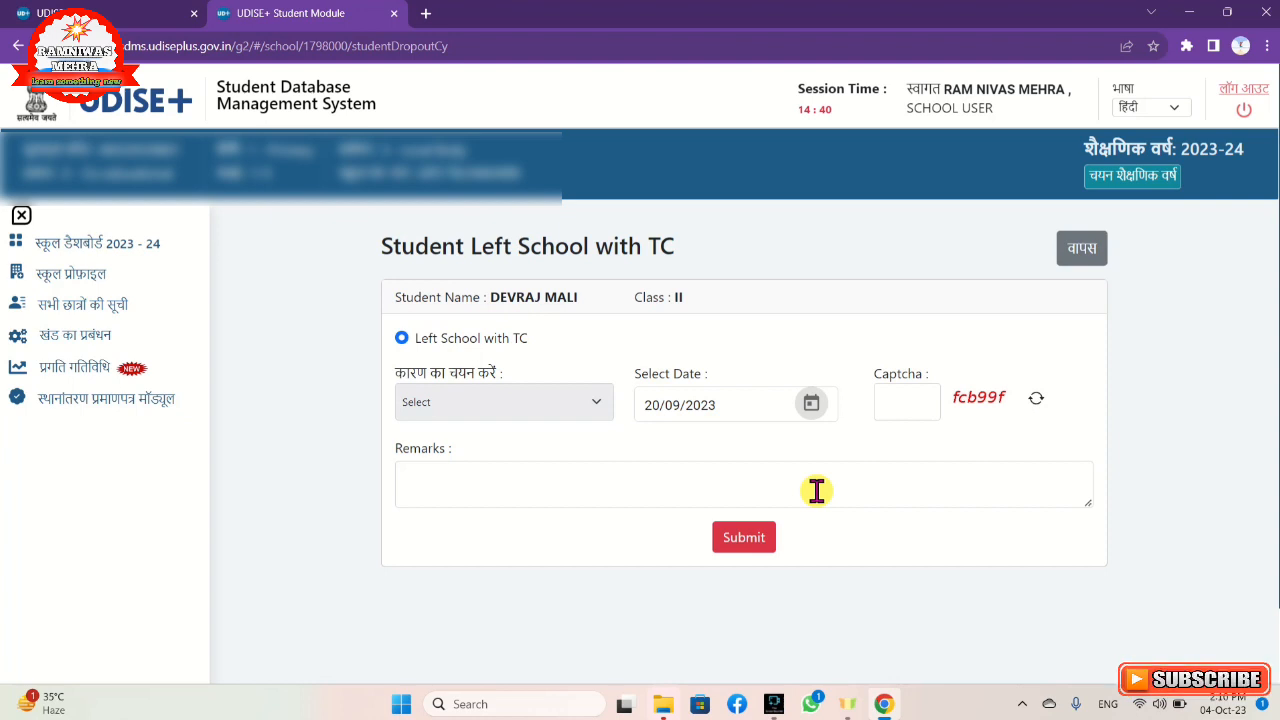
click(1084, 250)
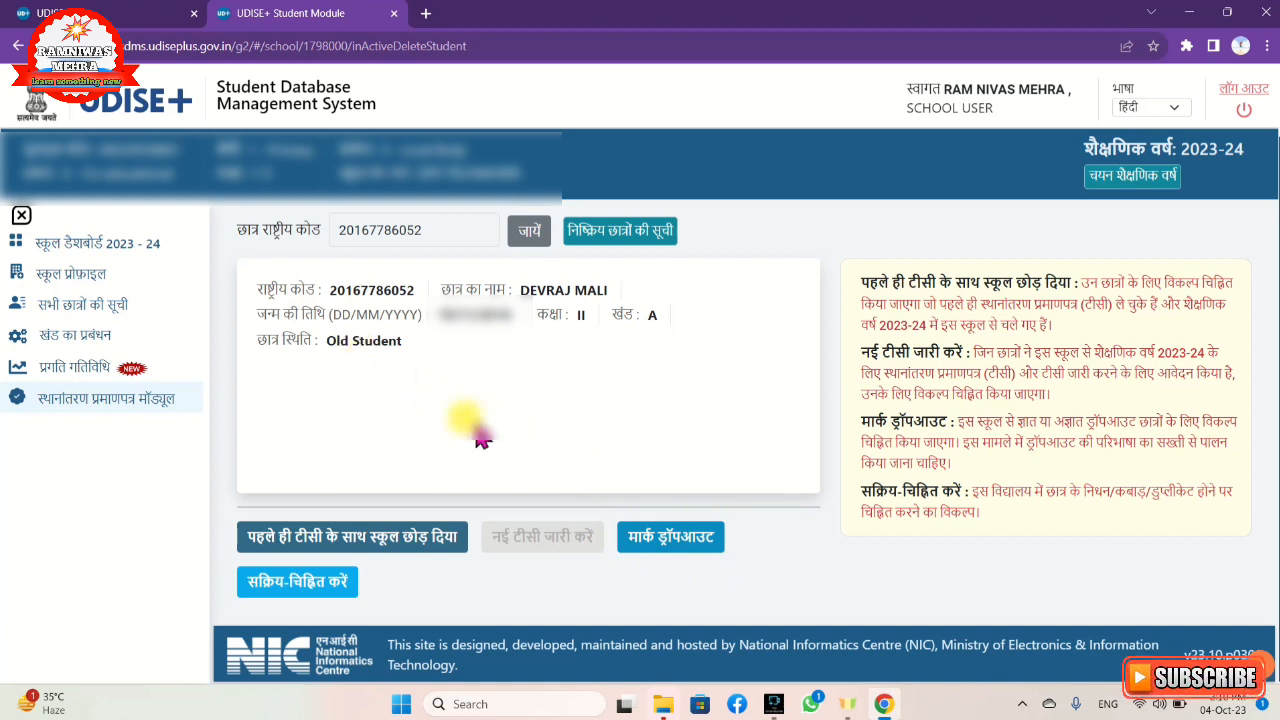
- Bring up the Dropout Process confirmation (मार्क ड्रॉपआउट) for the student, review its terms, and cancel it
scroll(490, 444, up, 1)
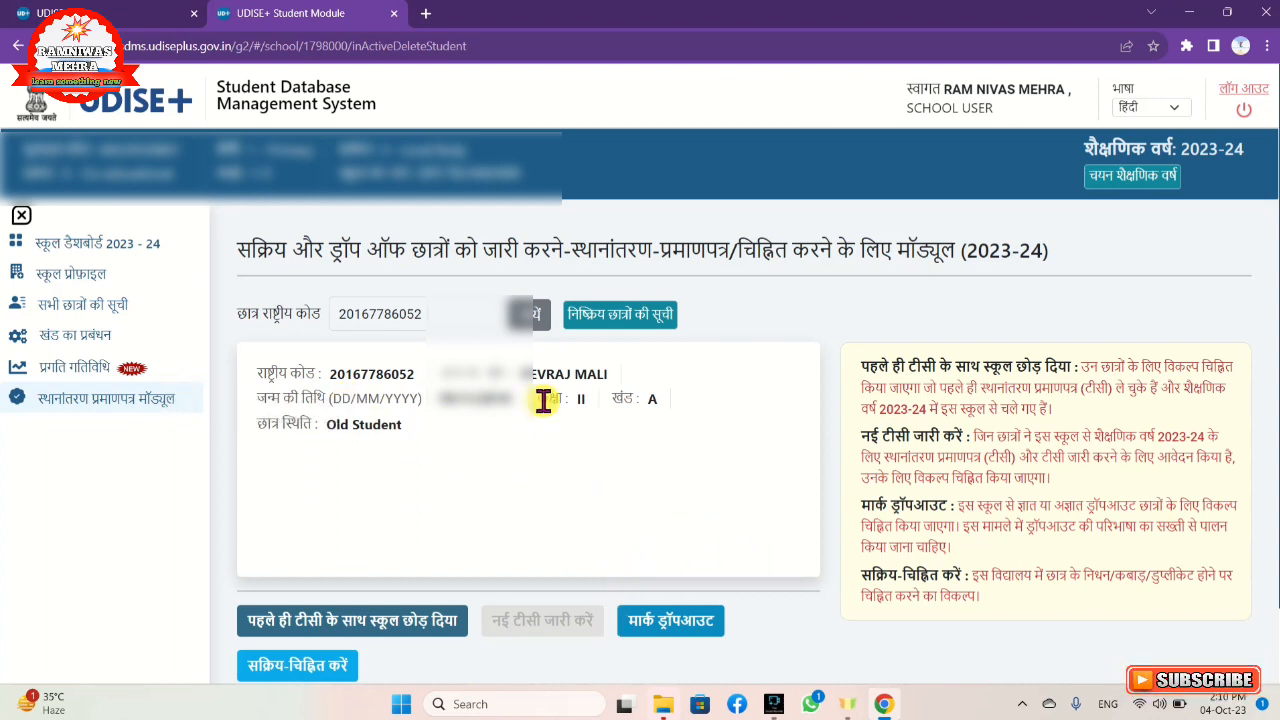
click(668, 638)
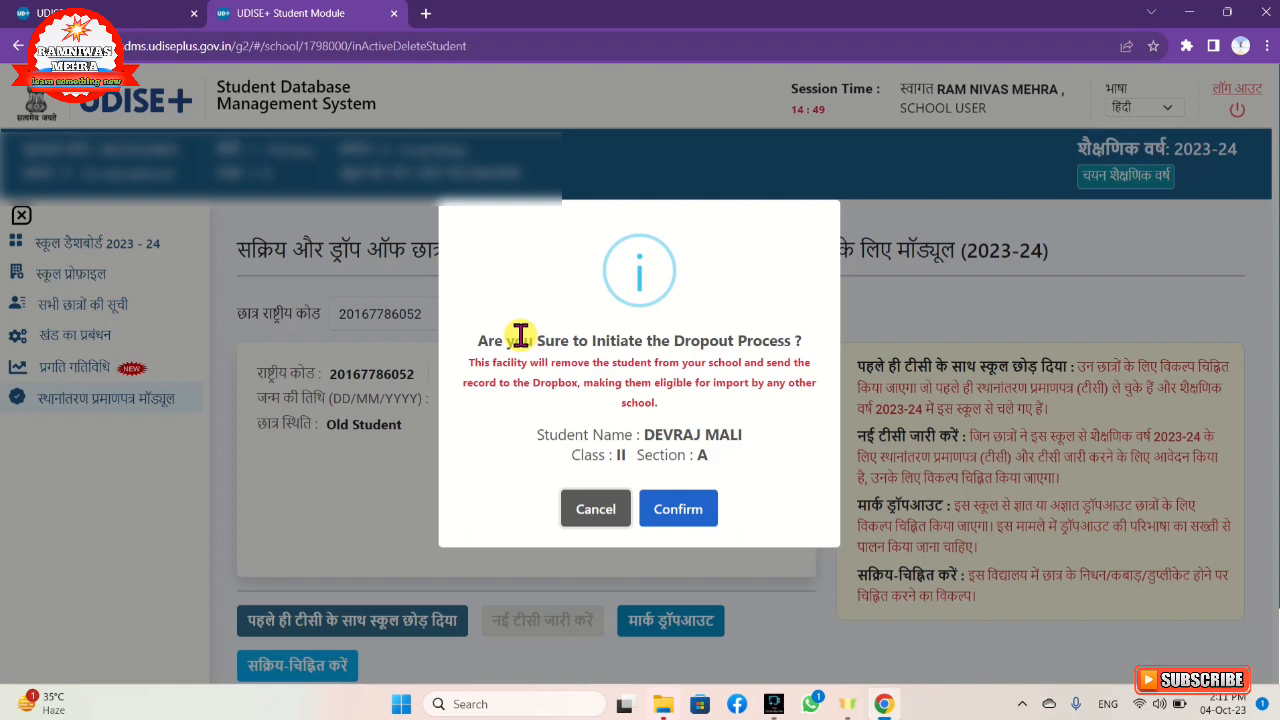
scroll(651, 586, down, 1)
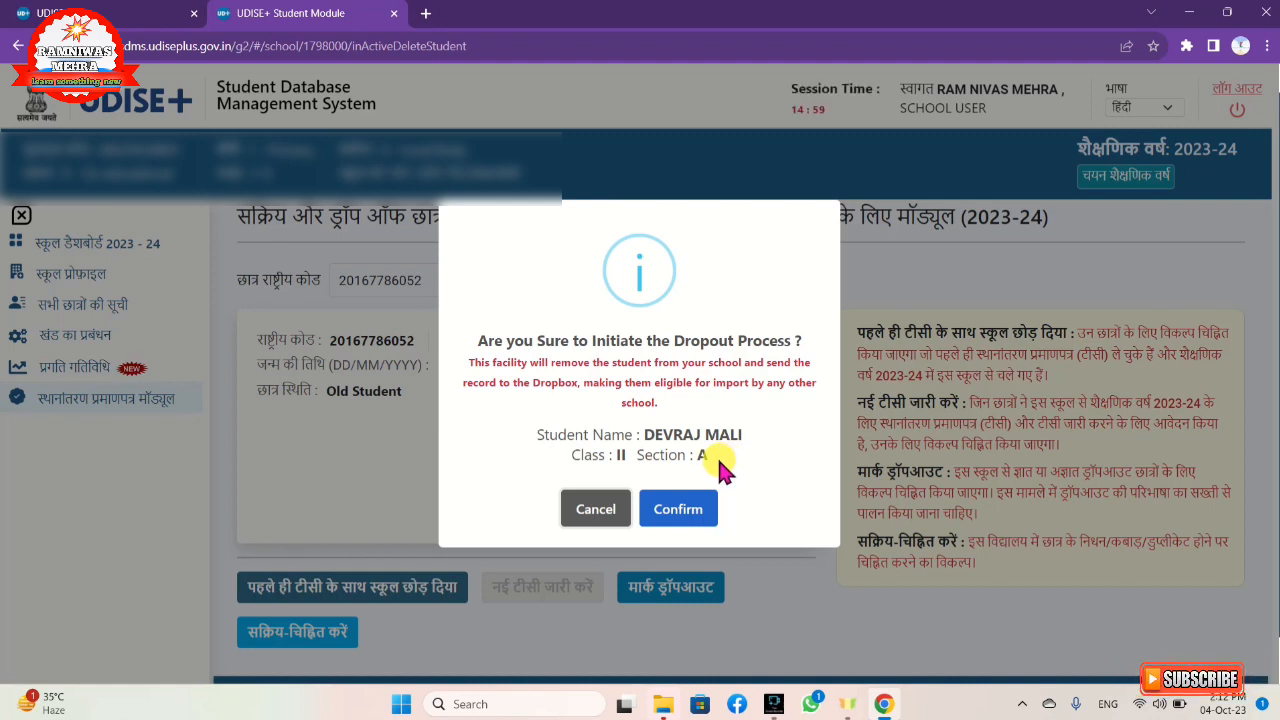
click(586, 512)
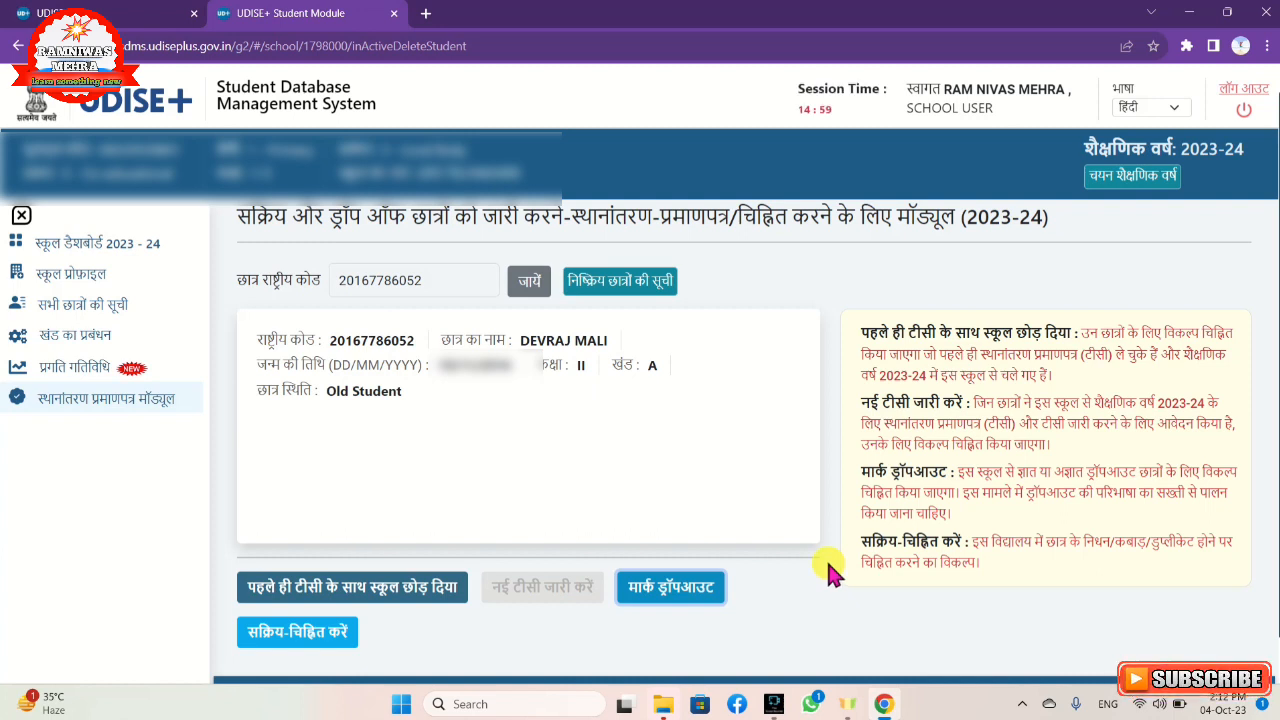
- Bring up the Deletion Process confirmation (सक्रिय-चिह्नित करें) for the student, review its terms, and cancel without deleting
click(273, 638)
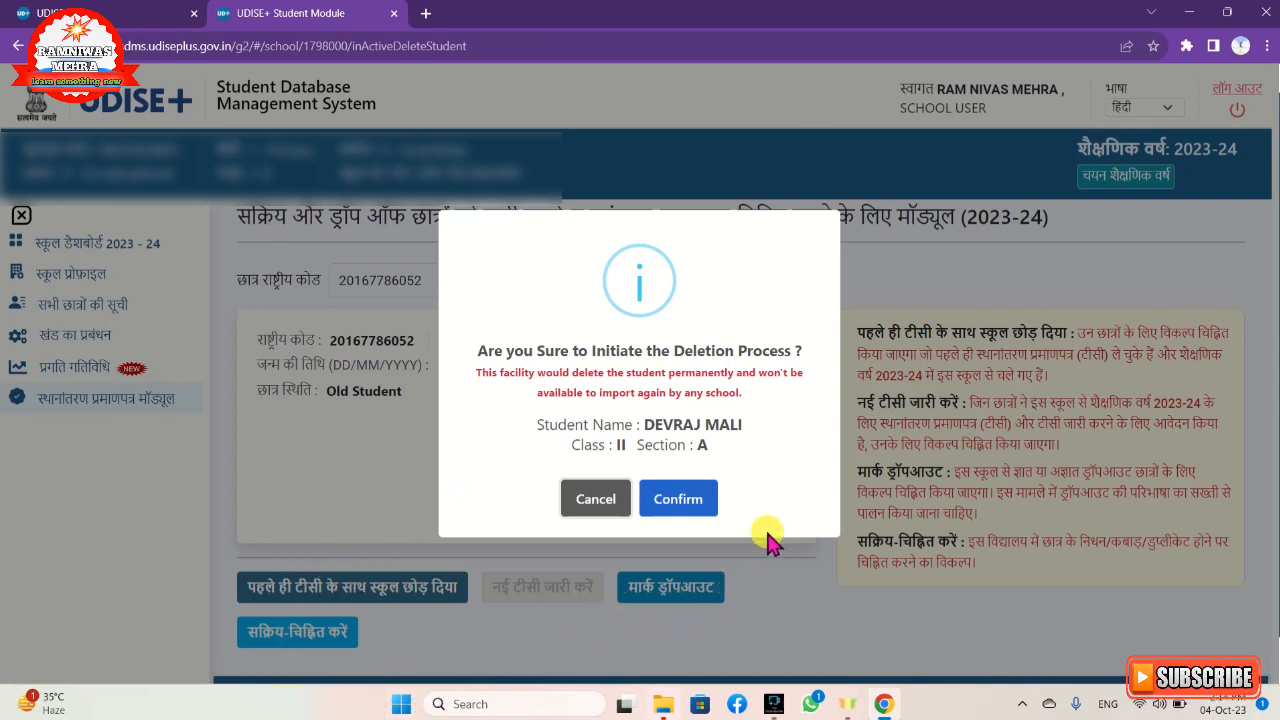
click(660, 500)
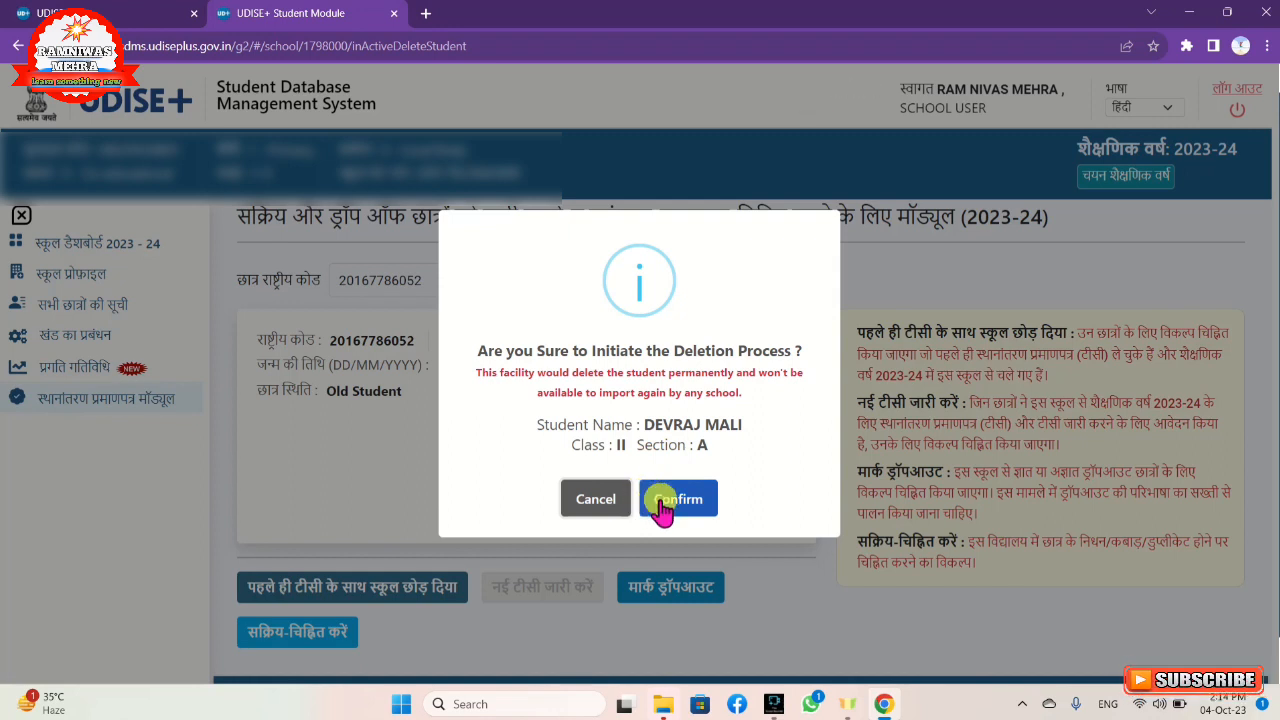
click(612, 505)
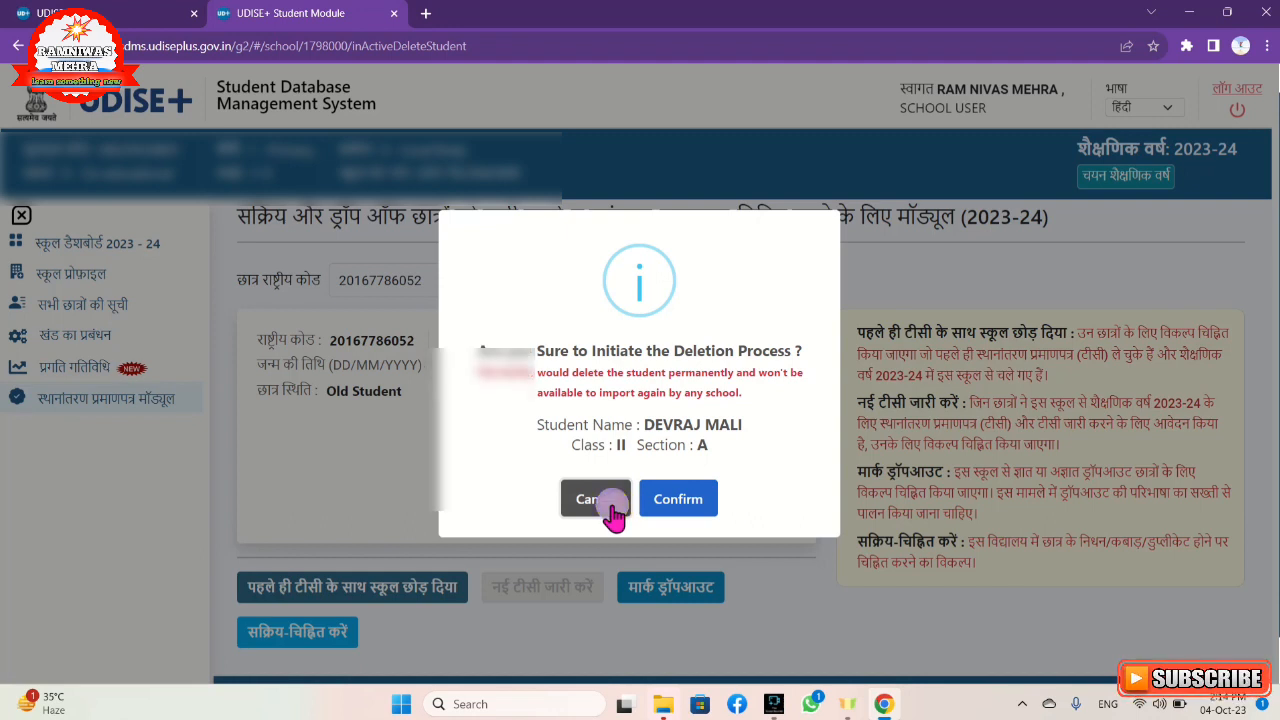